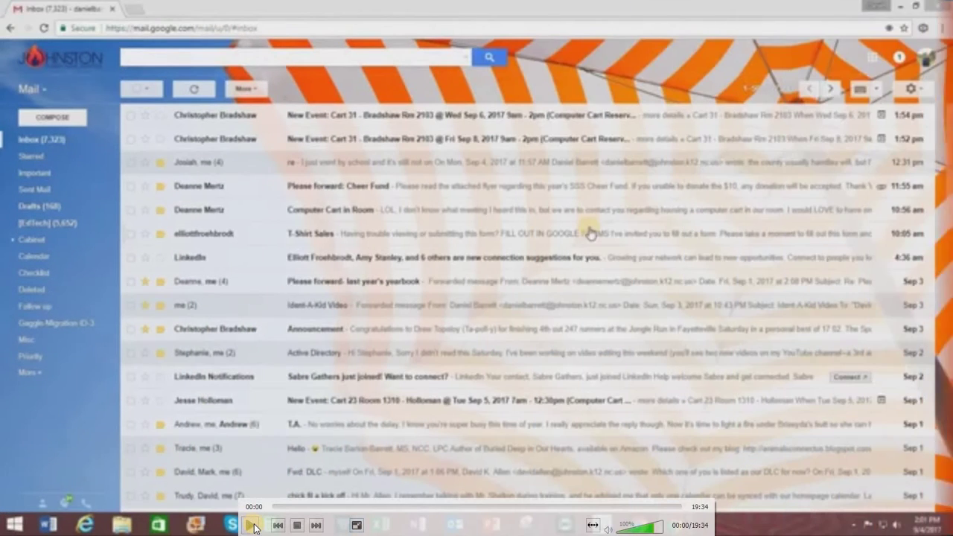
- Start the tutorial video and launch Google Classroom from Gmail's apps grid
left_click(253, 526)
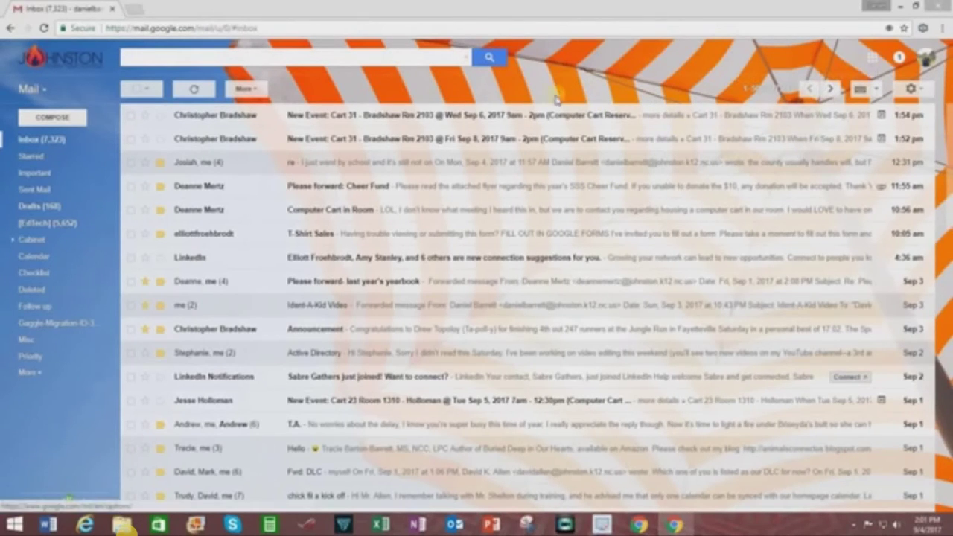
left_click(875, 64)
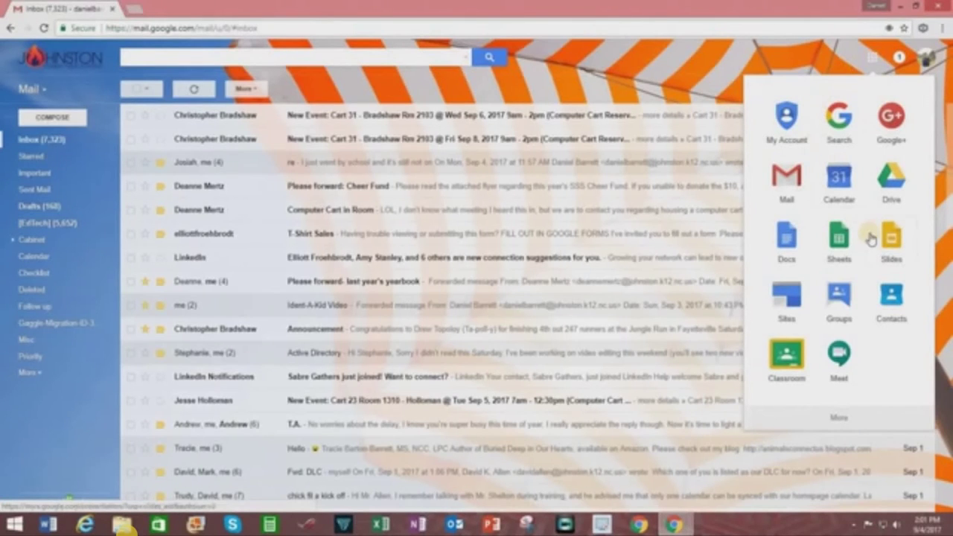
left_click(786, 362)
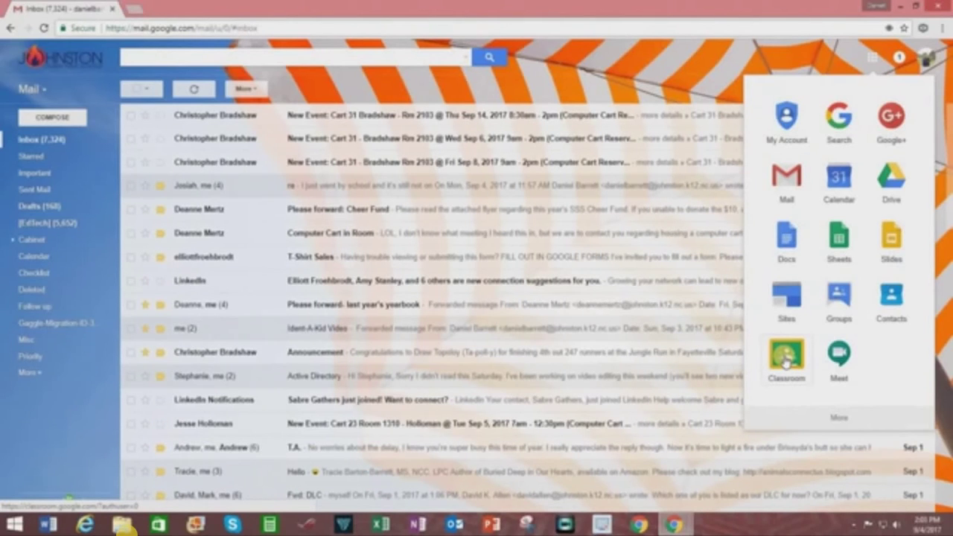
- Load classroom.google.com in a new Chrome tab
left_click(138, 11)
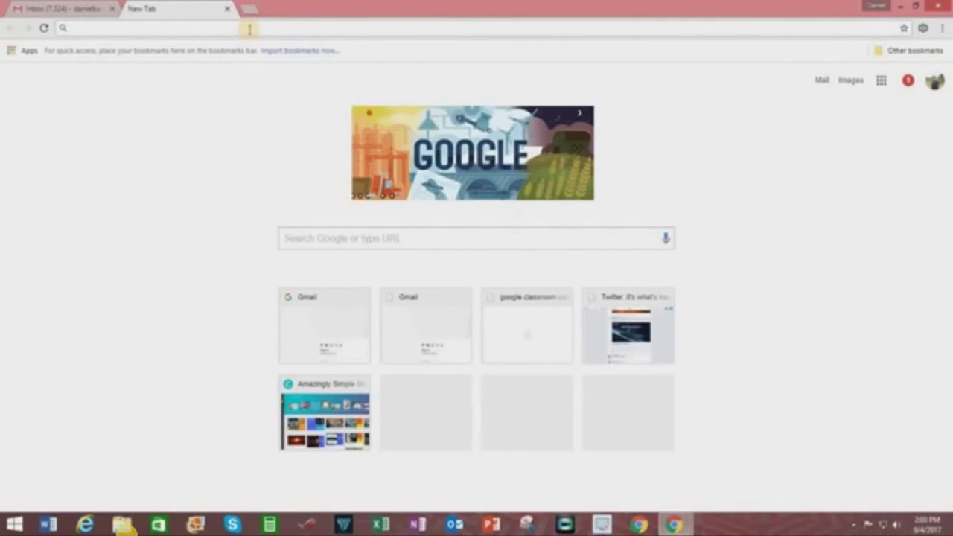
type("classroom.goo")
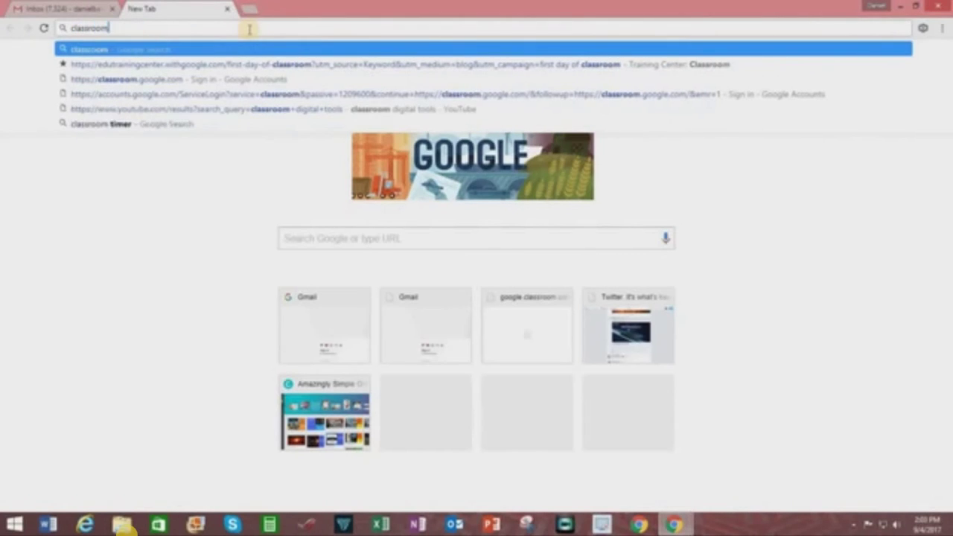
type("gle.com")
key("Return")
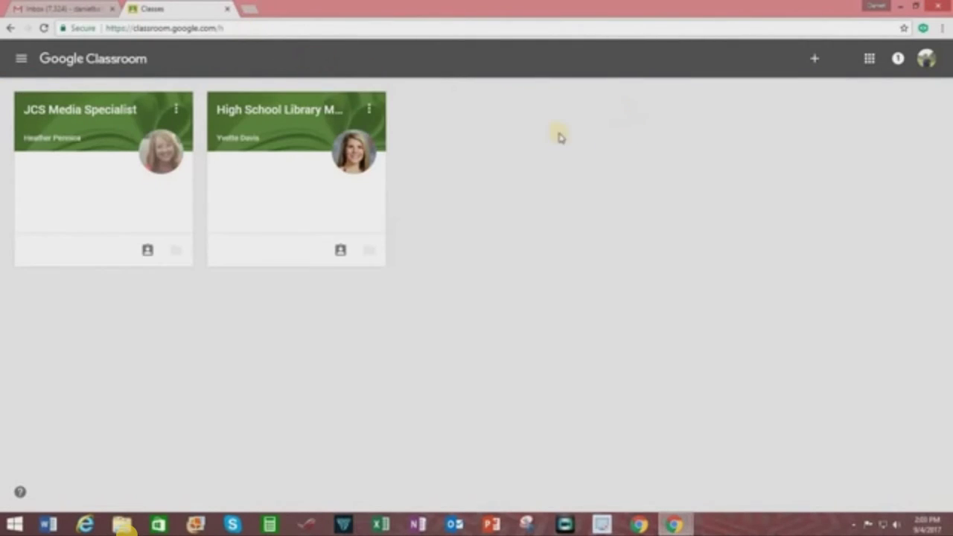
- Close the old Classes tab and show the menu to join or create a class
left_click(227, 9)
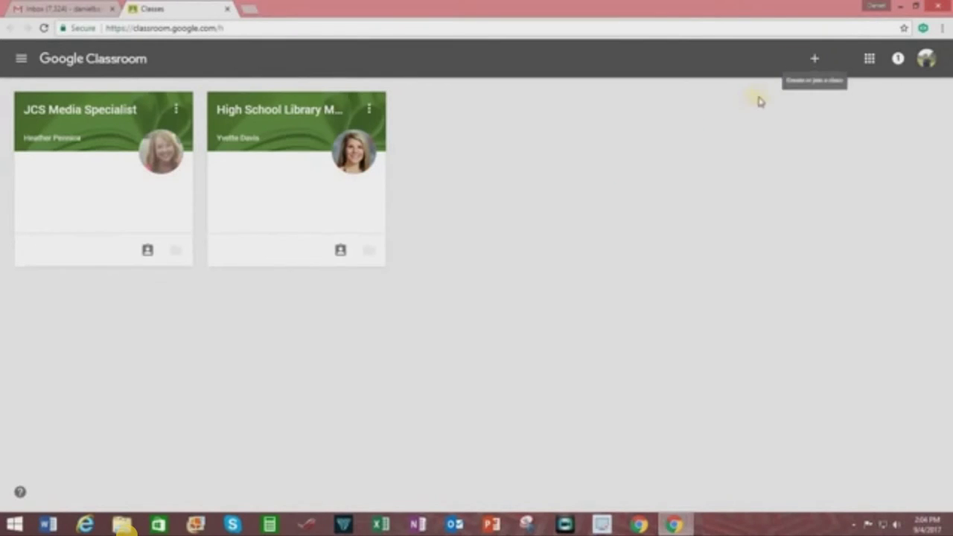
left_click(815, 62)
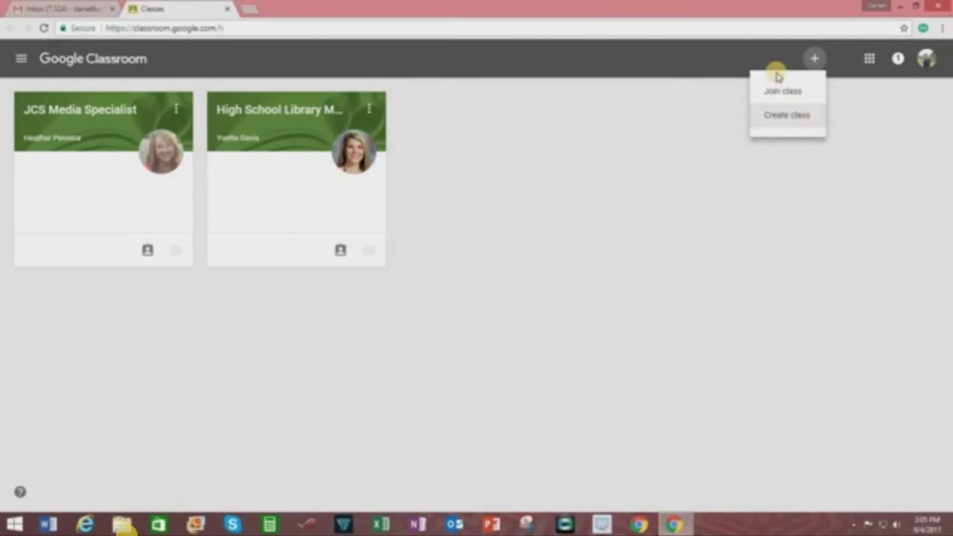
- Start a new class named 'Future Bestselling Authors', leaving Section empty
left_click(787, 117)
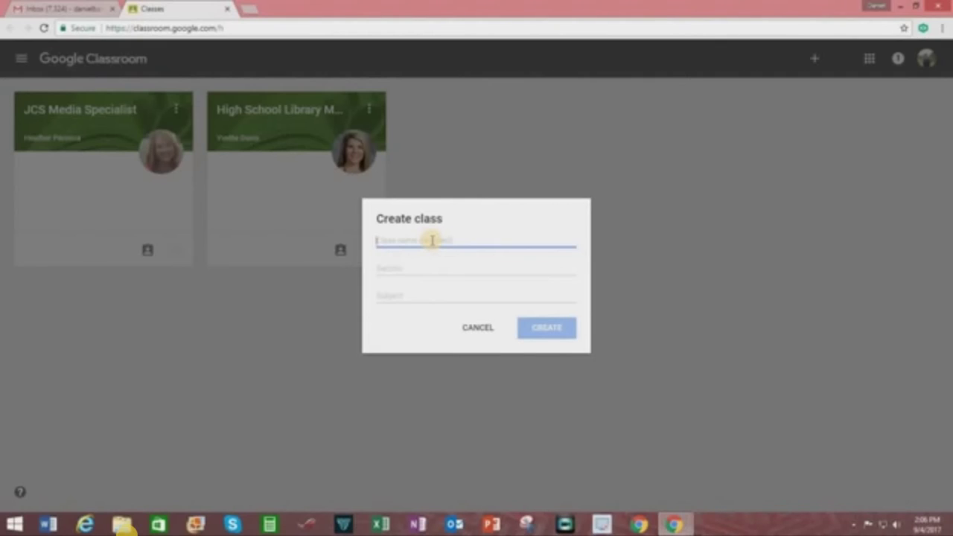
type("Future")
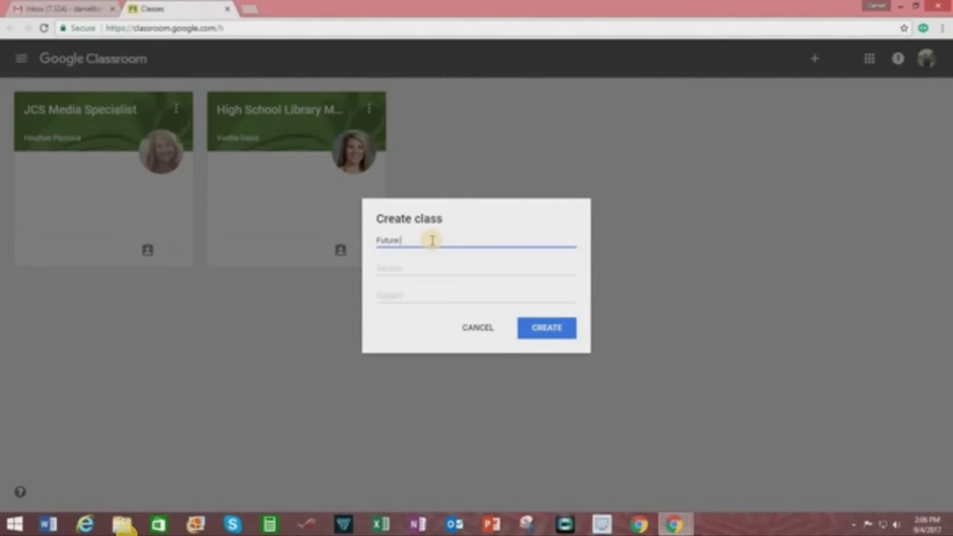
type(" Bestsel")
type("ler")
type(" Authors")
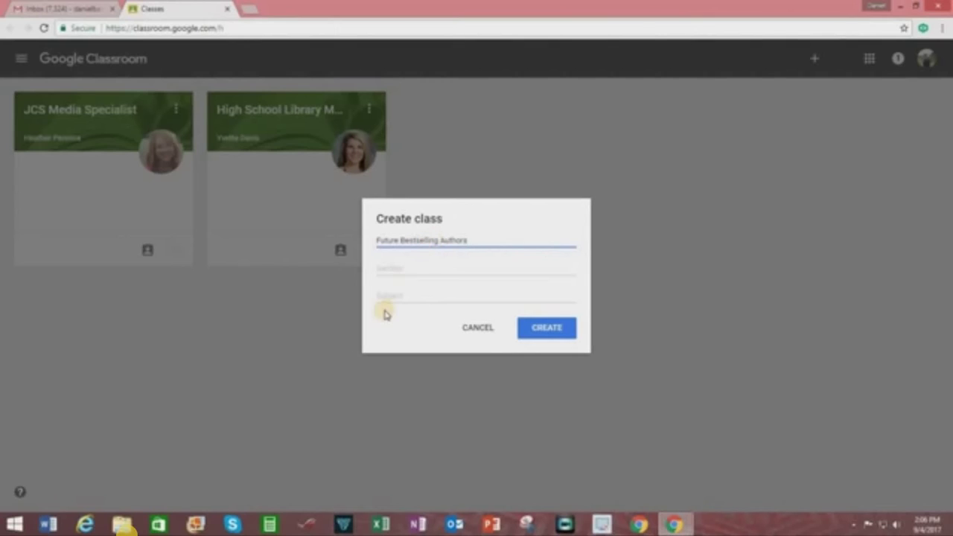
left_click(409, 267)
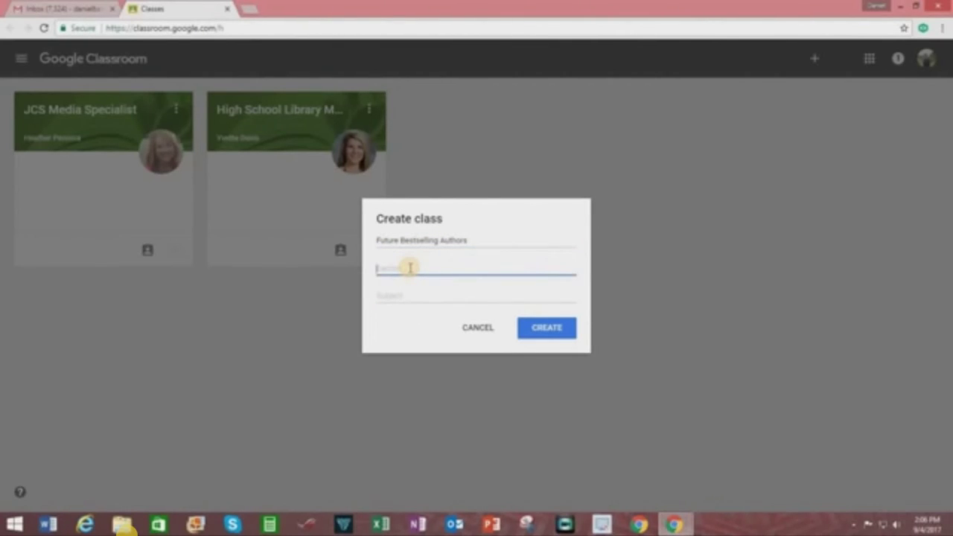
type("Block")
key("BackSpace")
key("BackSpace")
key("BackSpace")
key("BackSpace")
key("BackSpace")
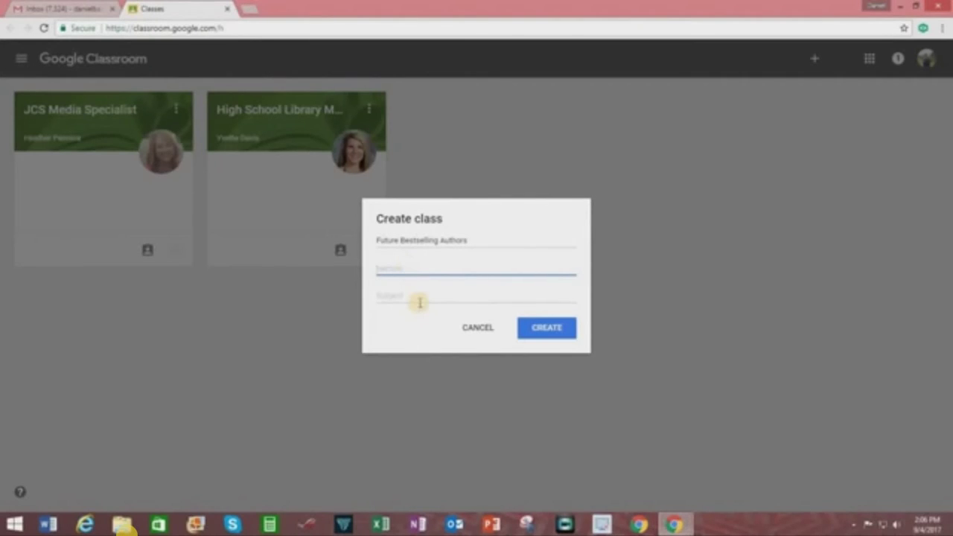
- Set the subject to English and create the class
left_click(419, 293)
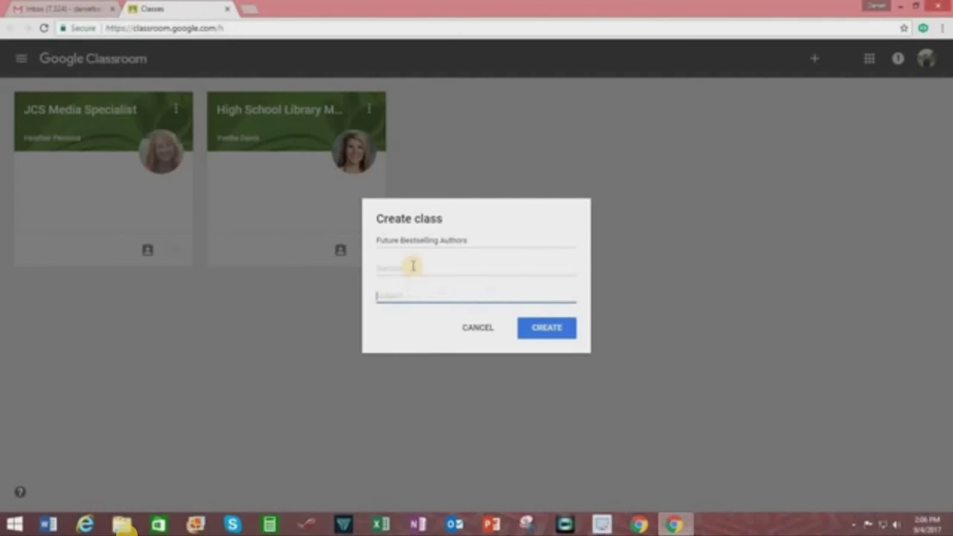
left_click(412, 266)
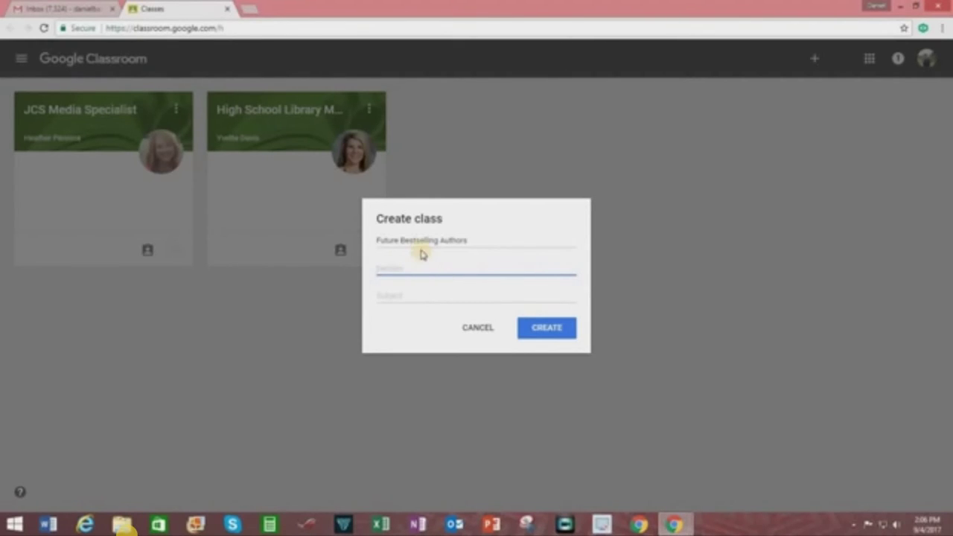
left_click(412, 296)
type("En")
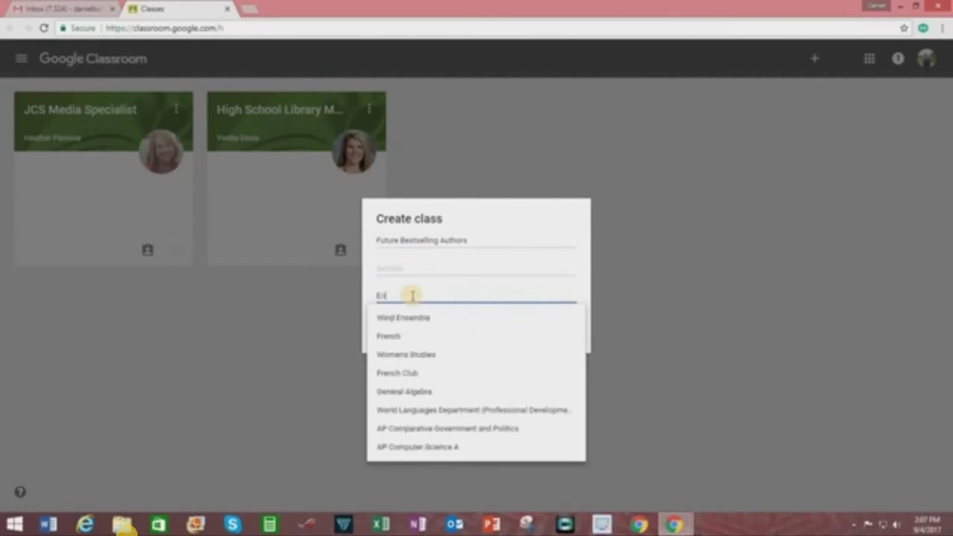
type("glish")
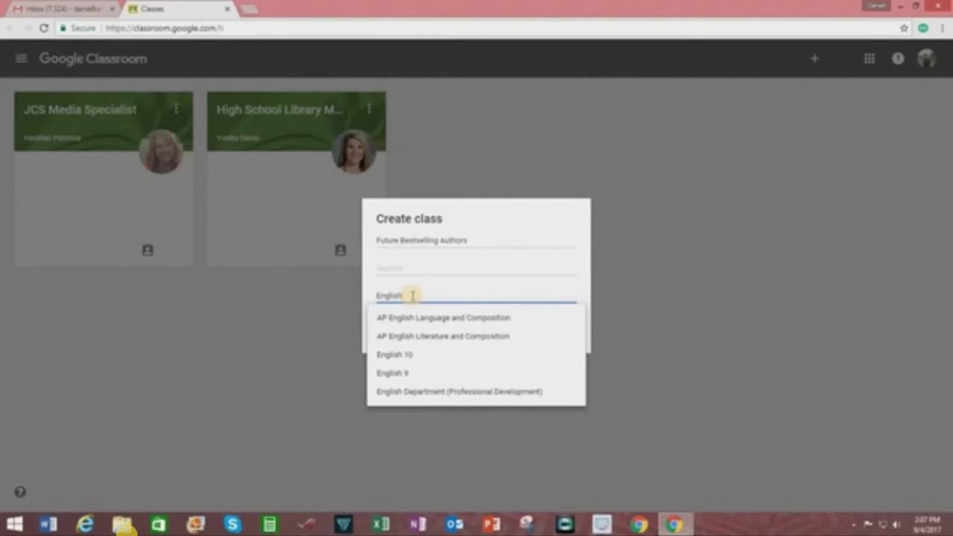
left_click(318, 313)
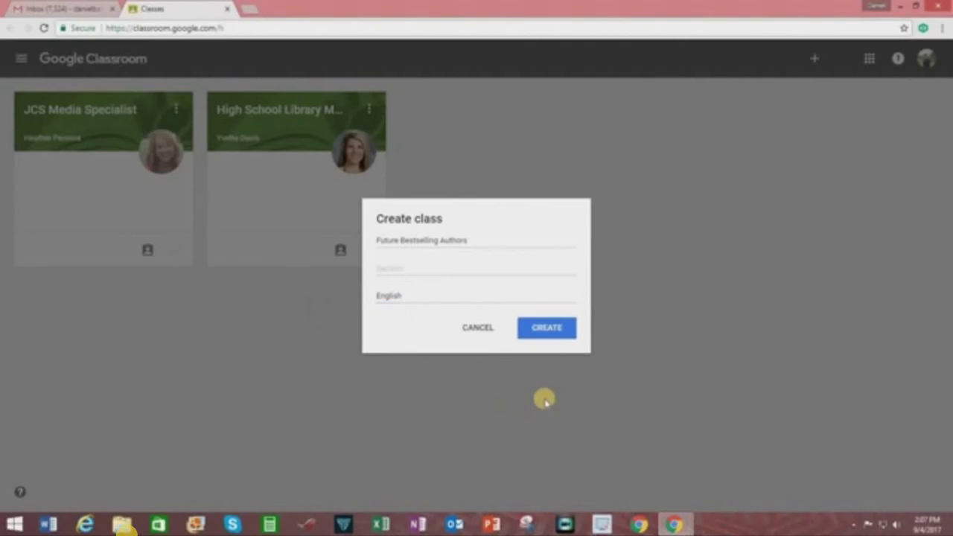
left_click(546, 334)
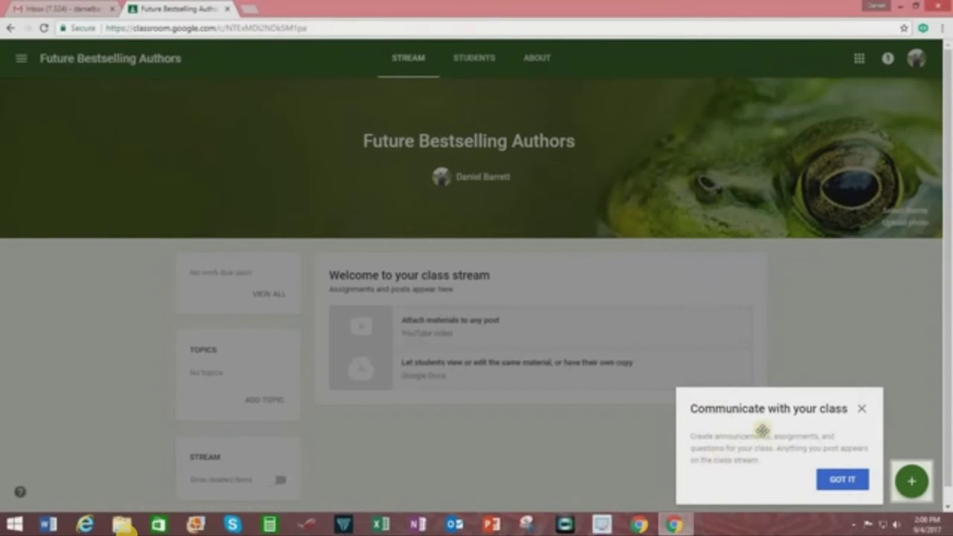
- Dismiss the 'Communicate with your class' tip on the new class stream
left_click(845, 481)
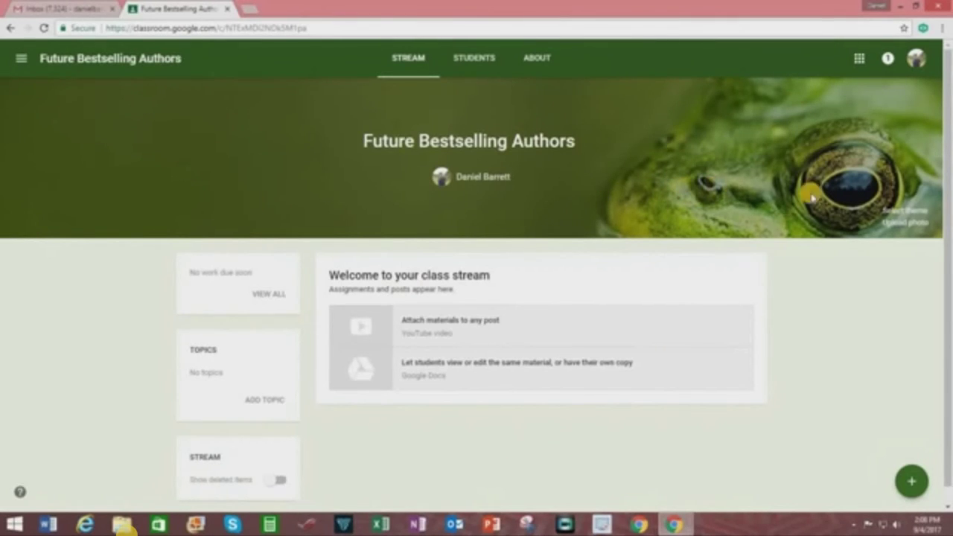
- Choose the bookshelf photo from the theme gallery as the class banner
left_click(907, 212)
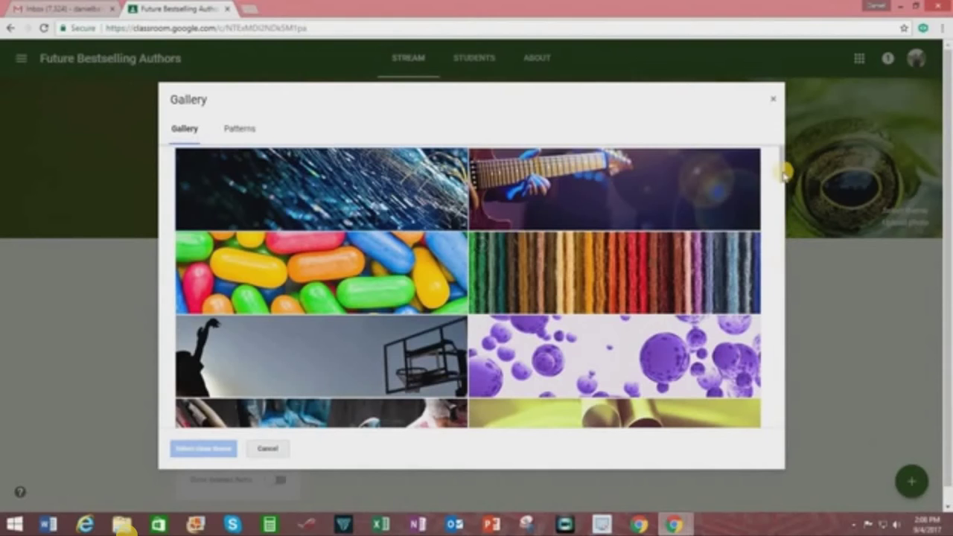
left_click_drag(781, 166, 782, 431)
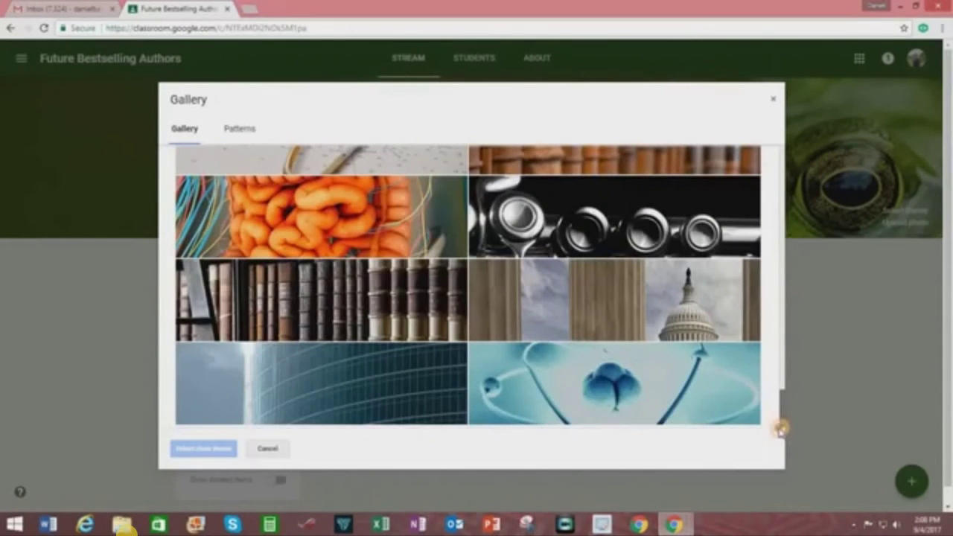
mouse_move(781, 415)
left_mouse_down()
mouse_move(788, 266)
mouse_move(768, 149)
left_mouse_up()
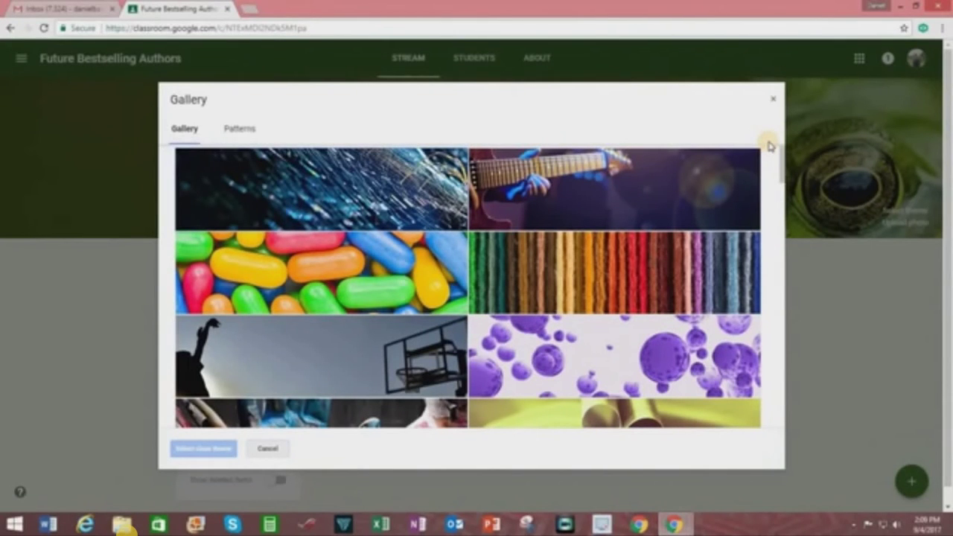
left_click(240, 128)
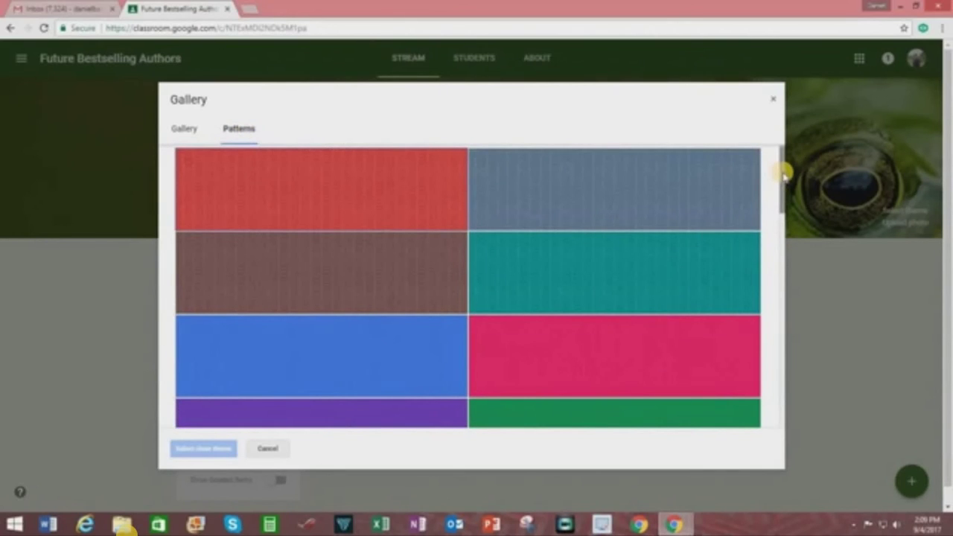
left_click_drag(784, 174, 784, 406)
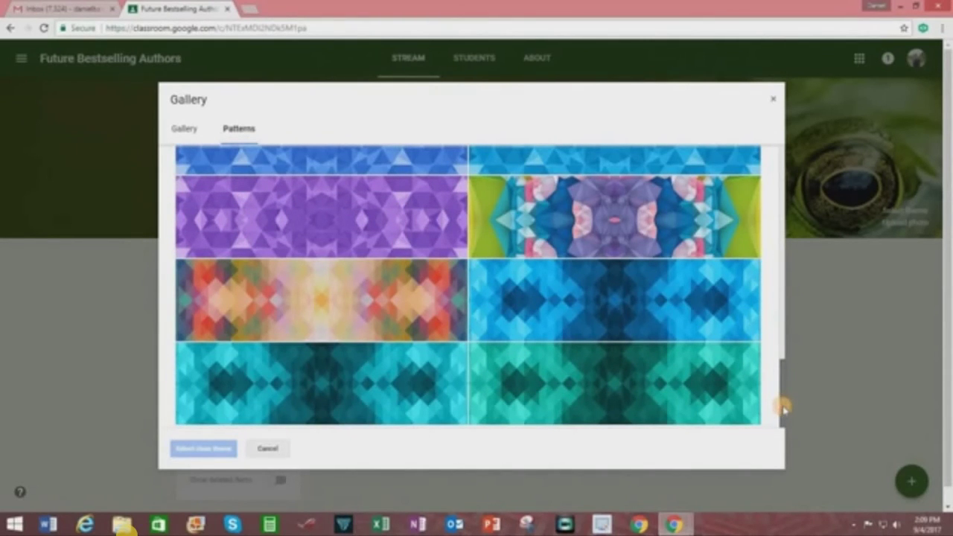
left_click_drag(784, 408, 796, 152)
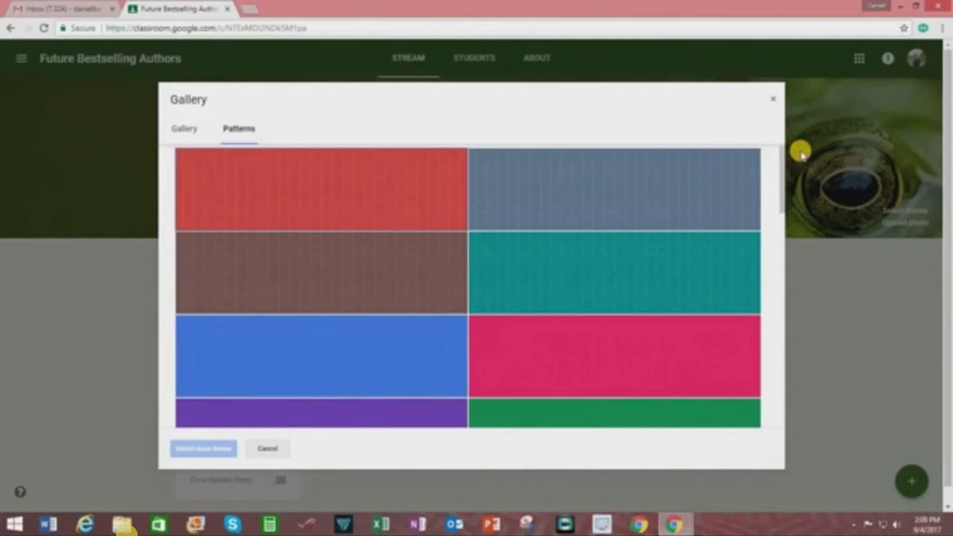
left_click(182, 130)
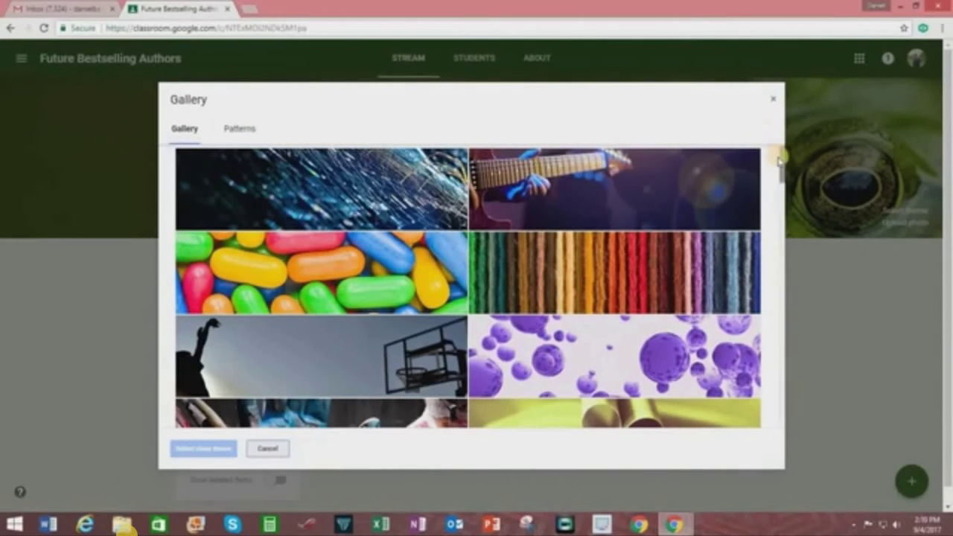
left_click_drag(779, 159, 786, 433)
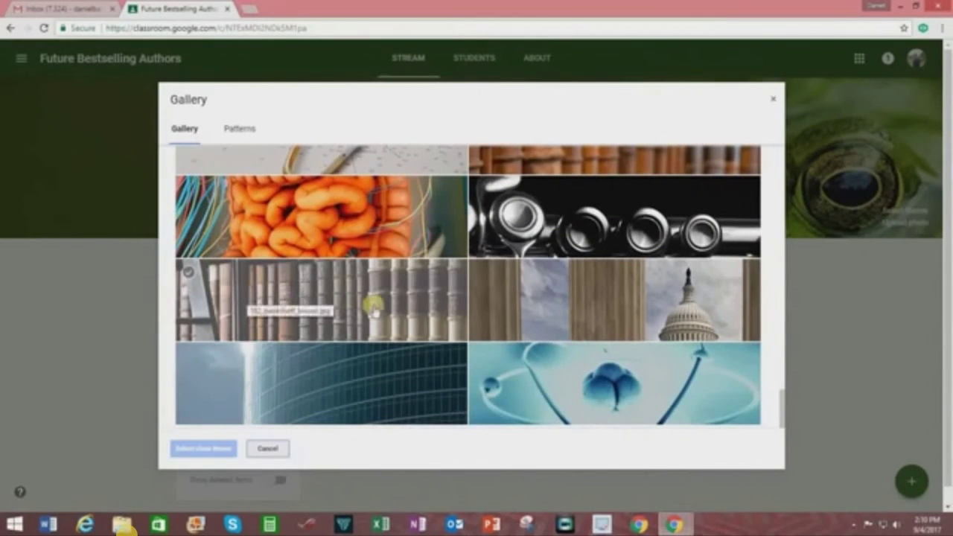
left_click(357, 298)
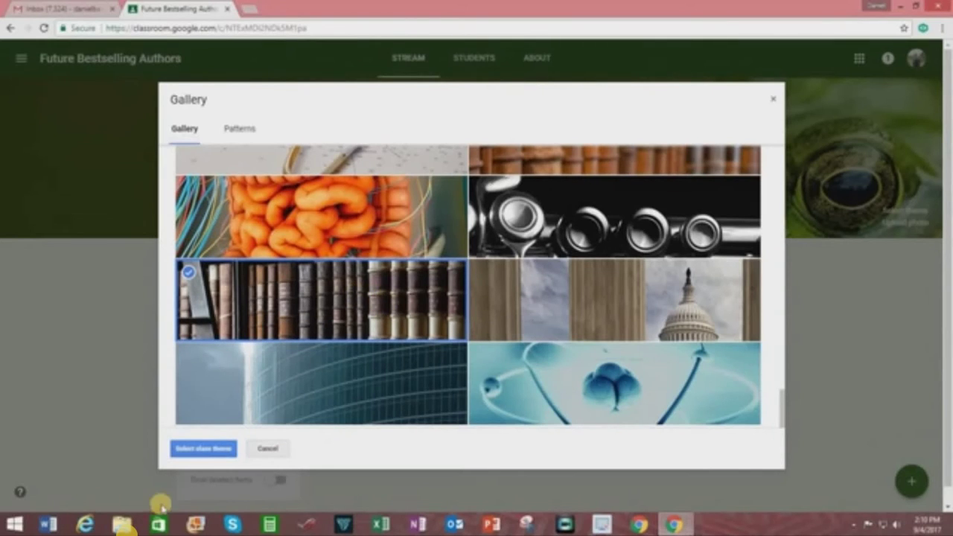
left_click(212, 449)
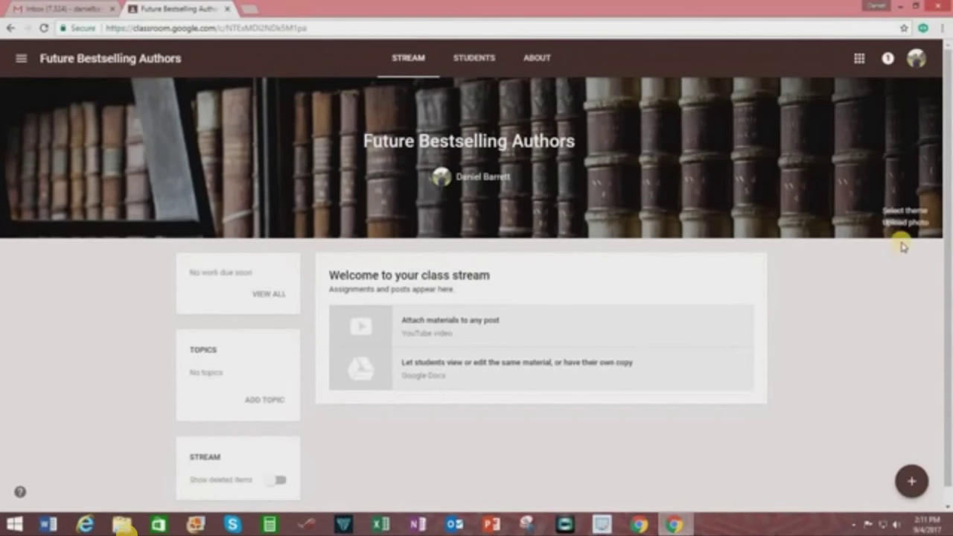
- Try uploading the horseback portrait PNG as the banner photo
left_click(906, 224)
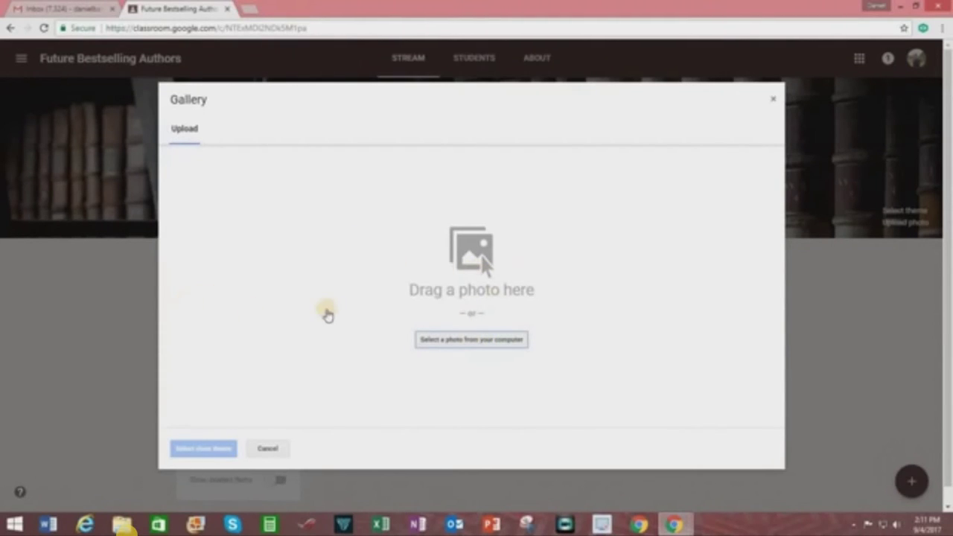
left_click(483, 344)
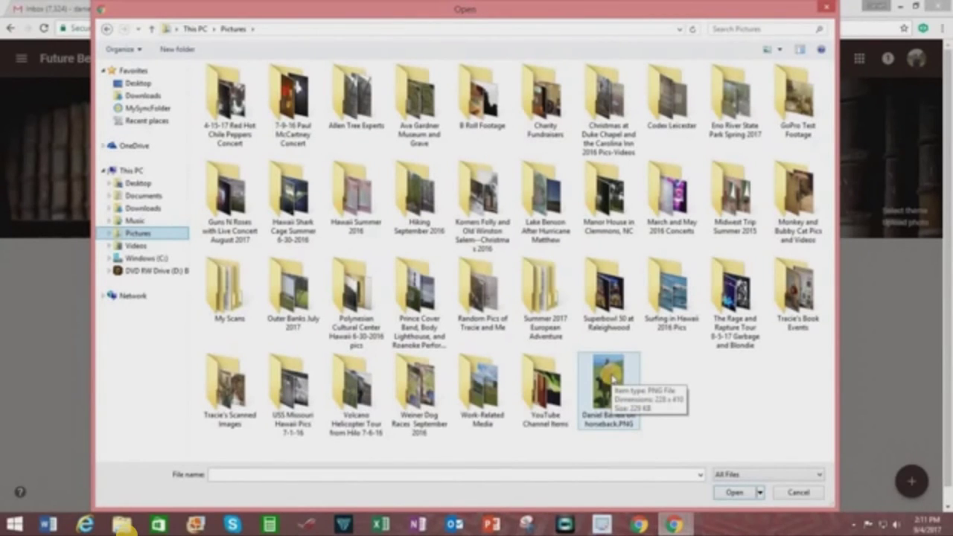
double_click(613, 380)
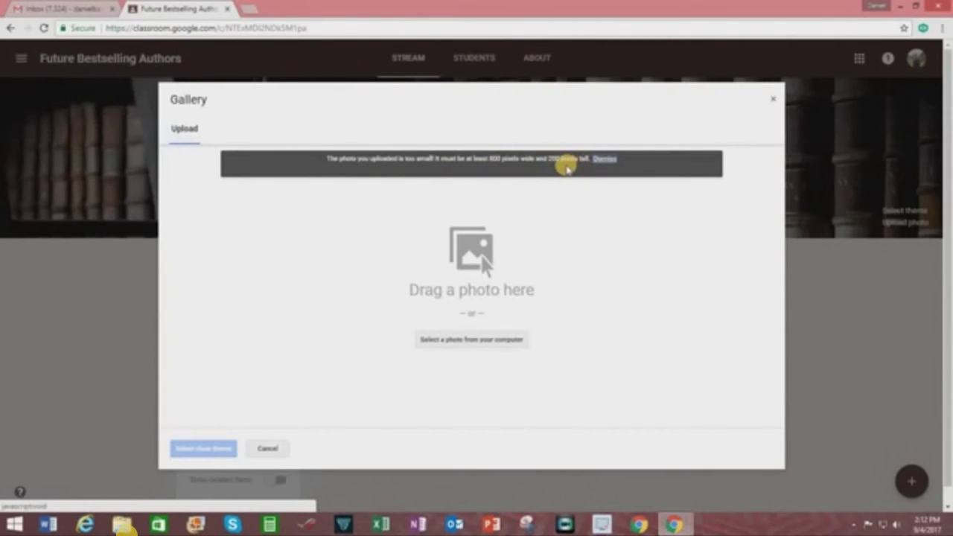
- Upload IMG_0072.JPG from Pictures > Summer 2017 European Adventure > Camera Media > Set 1 instead
left_click(605, 160)
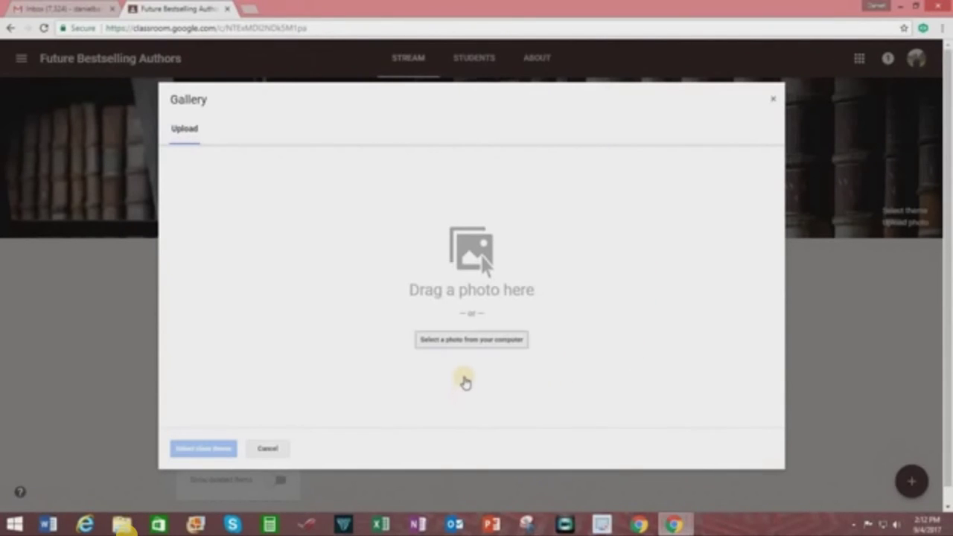
left_click(477, 343)
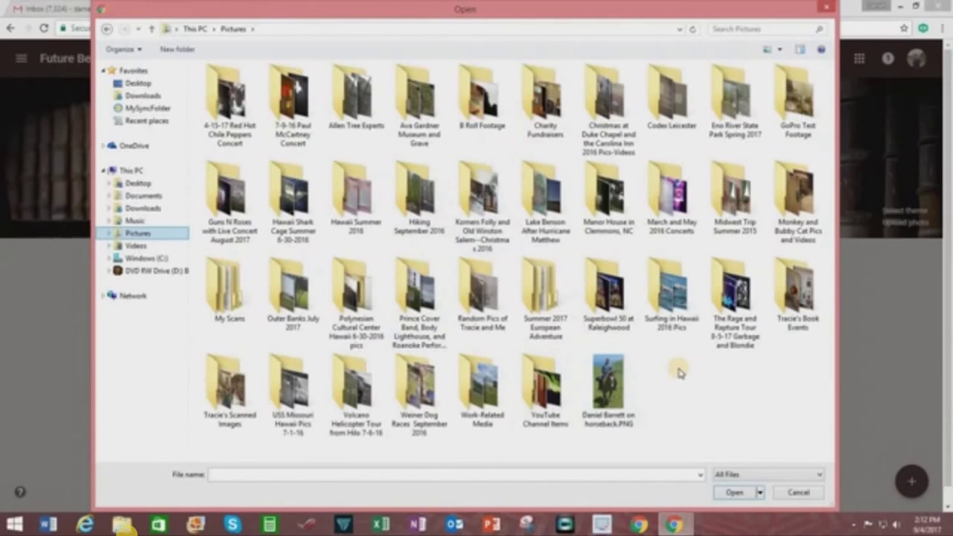
double_click(537, 302)
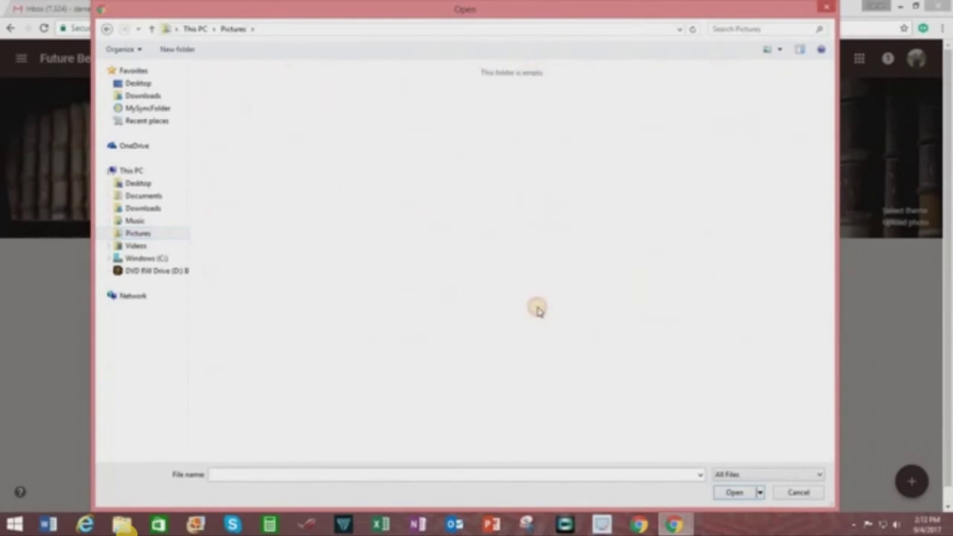
key("BackSpace")
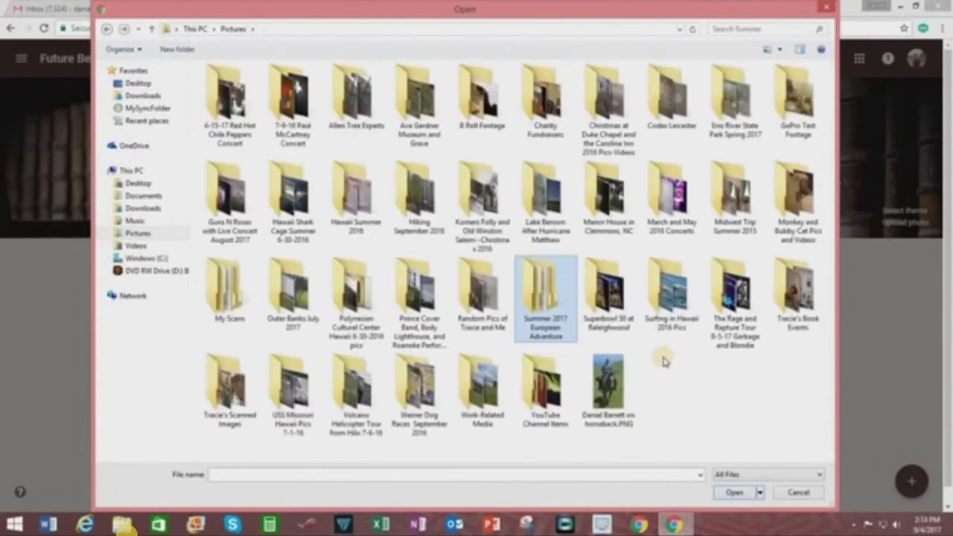
double_click(542, 298)
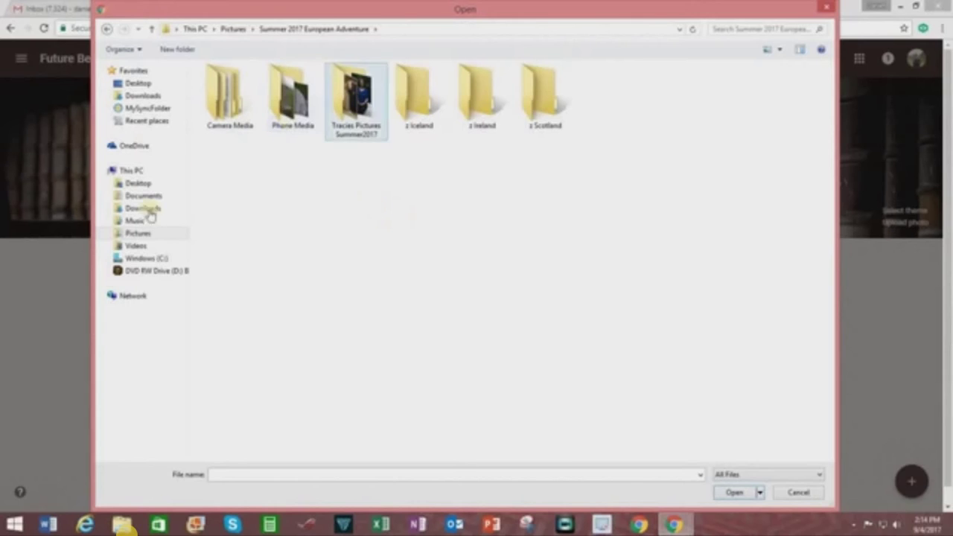
double_click(237, 106)
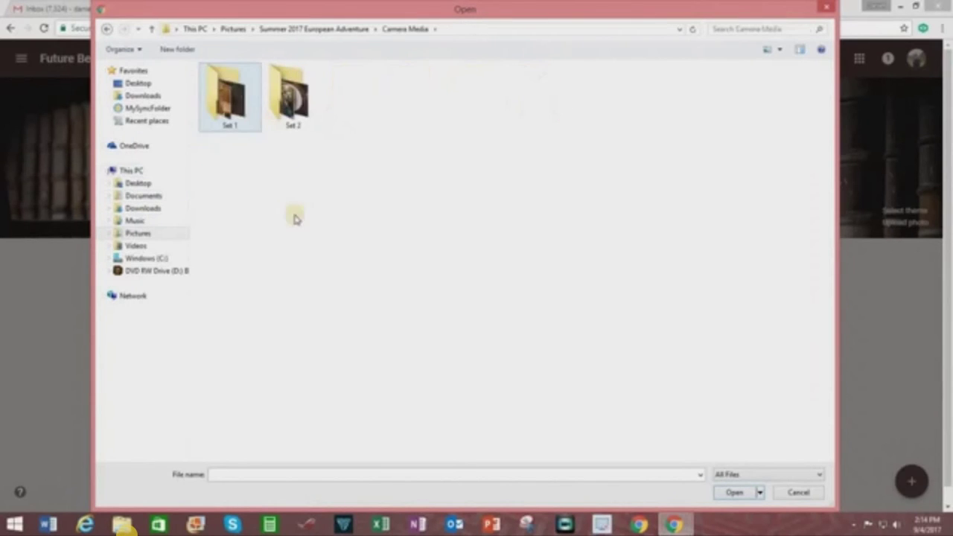
double_click(246, 111)
scroll(577, 298, "down", 10)
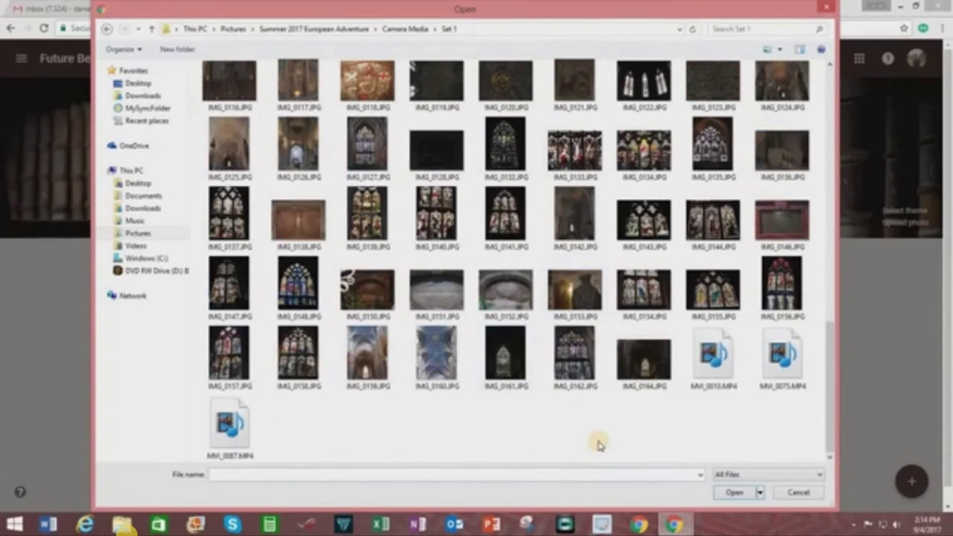
scroll(600, 445, "up", 10)
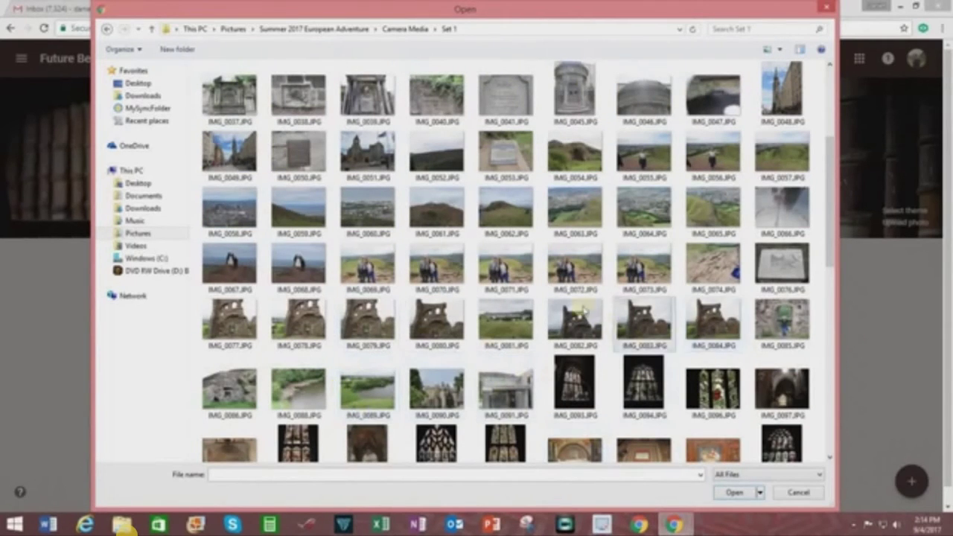
double_click(574, 267)
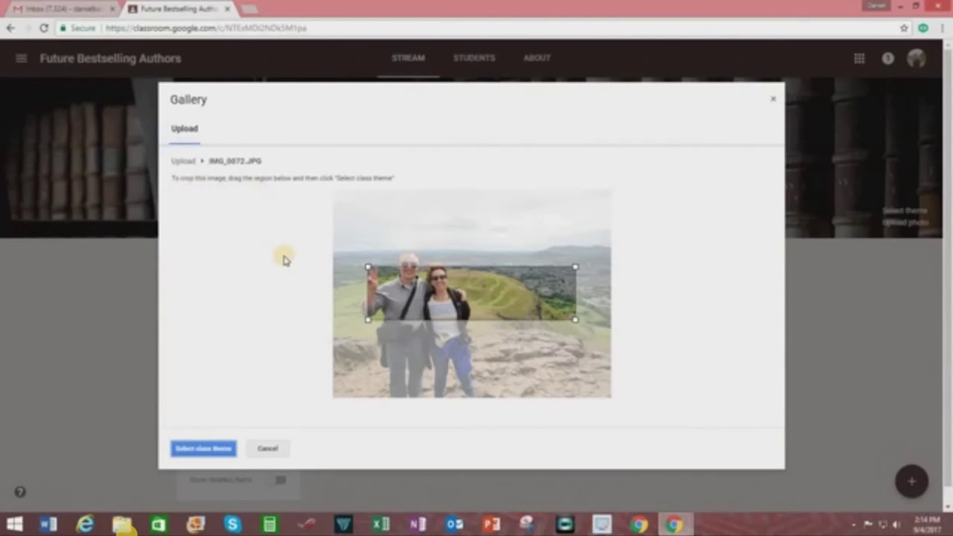
- Crop IMG_0072.JPG across its full width and apply it as the banner
left_click(368, 320)
left_click_drag(367, 320, 329, 360)
left_click_drag(429, 316, 426, 293)
left_click_drag(577, 311, 603, 359)
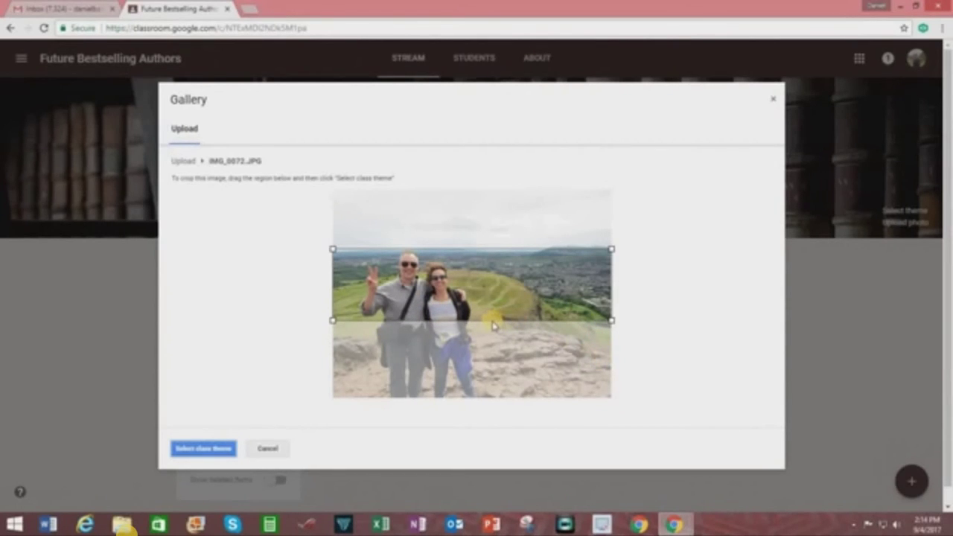
left_click_drag(491, 312, 475, 300)
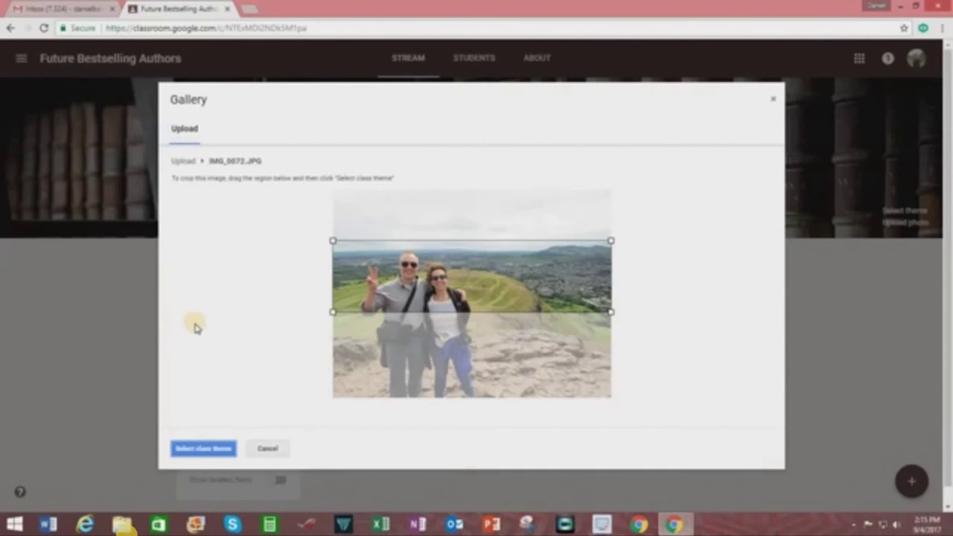
left_click(267, 448)
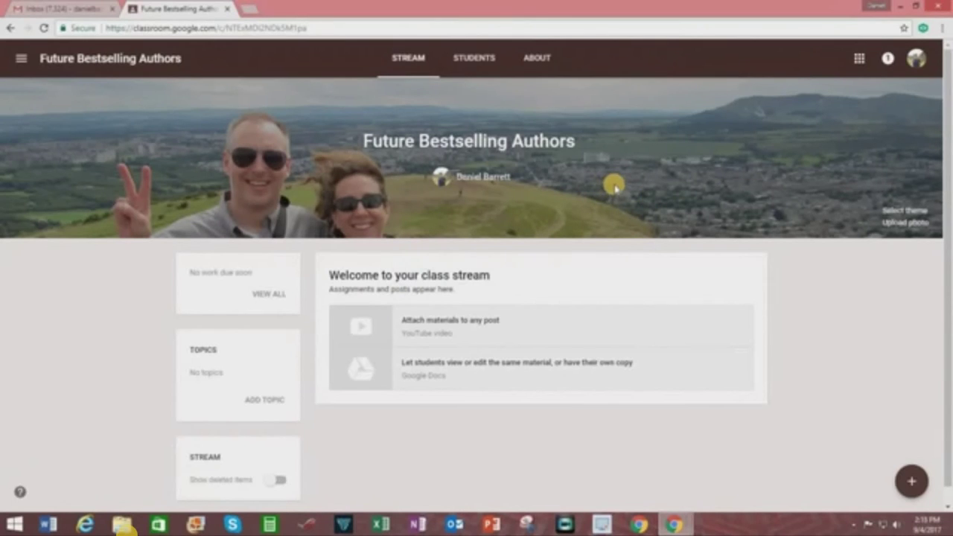
- Browse the theme gallery and close it, restoring the bookshelf banner
left_click(905, 211)
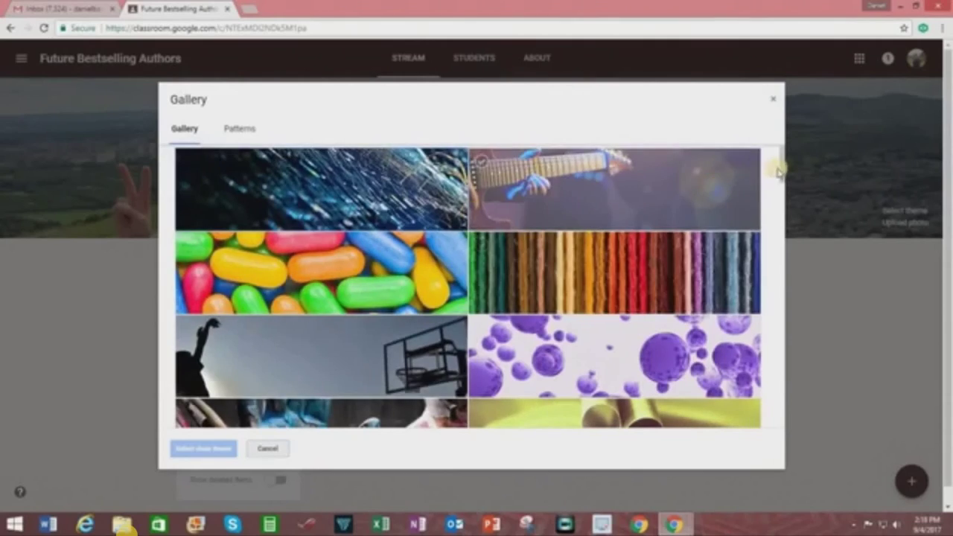
left_click_drag(783, 166, 762, 497)
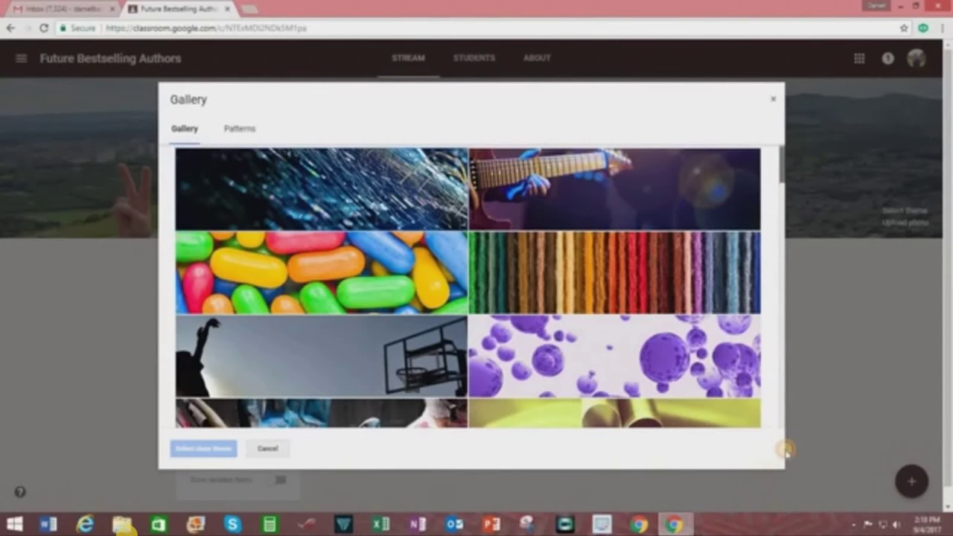
left_click_drag(786, 450, 792, 450)
key("Escape")
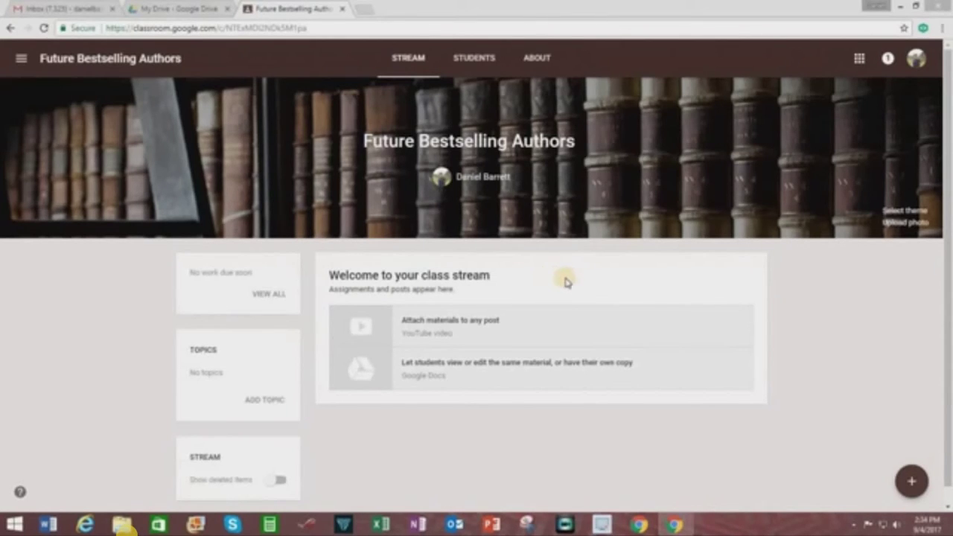
- On the Students page, set students to comment-only and copy the class code
left_click(470, 60)
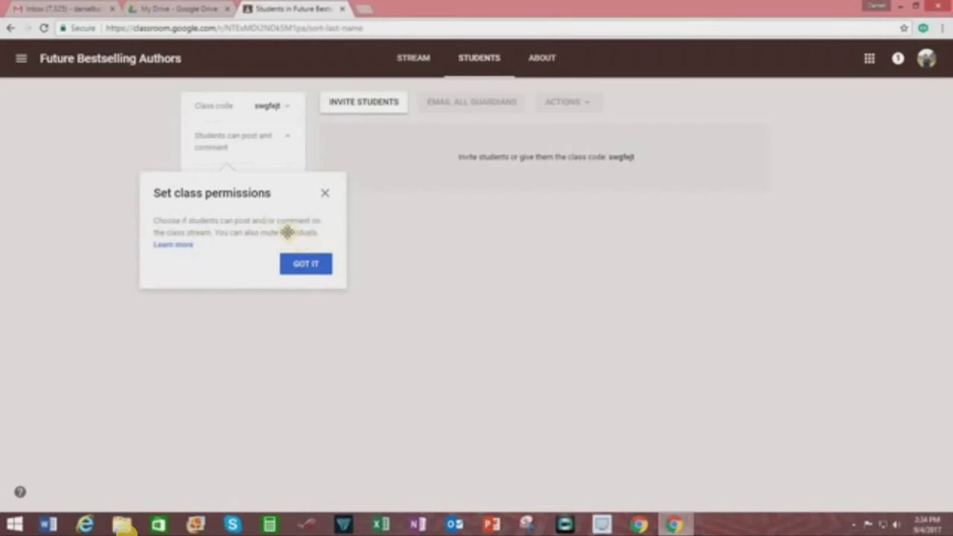
left_click(313, 265)
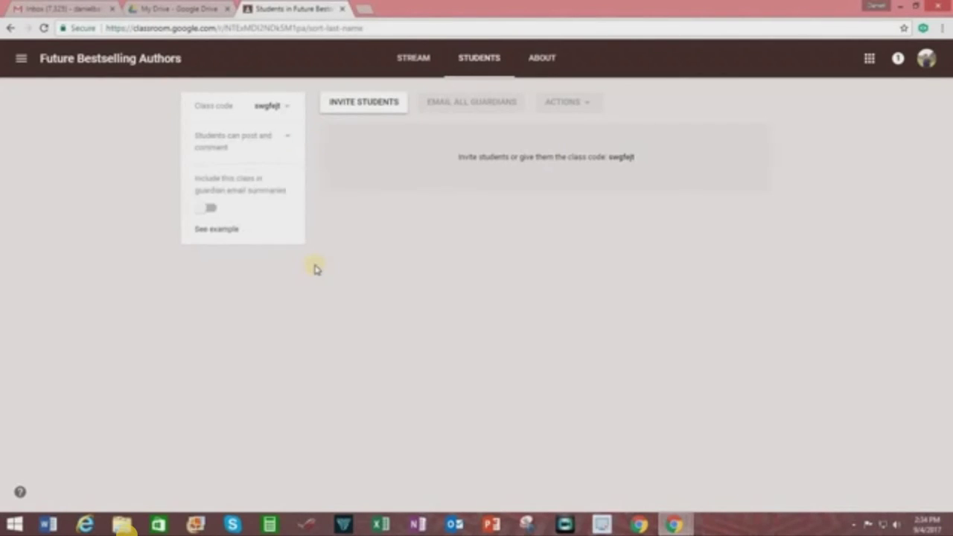
left_click(290, 141)
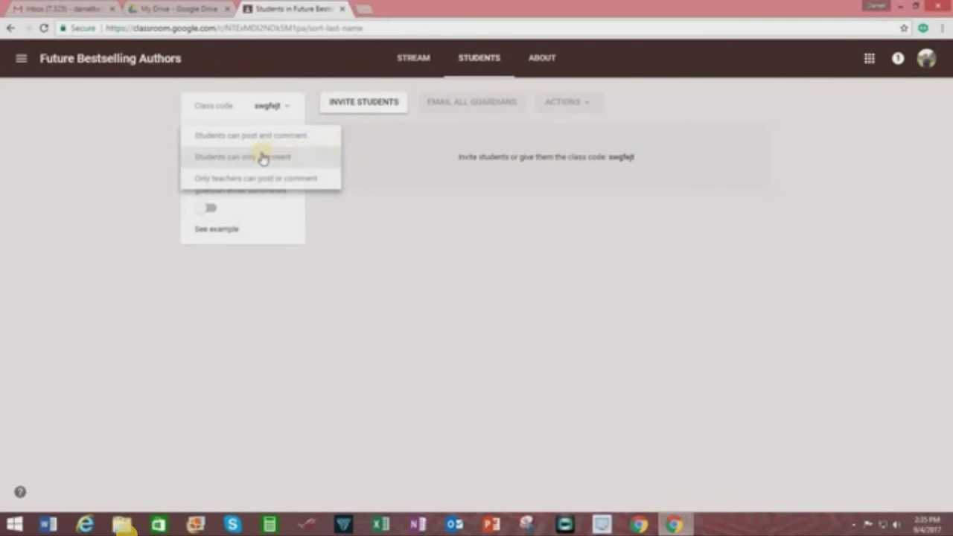
left_click(265, 158)
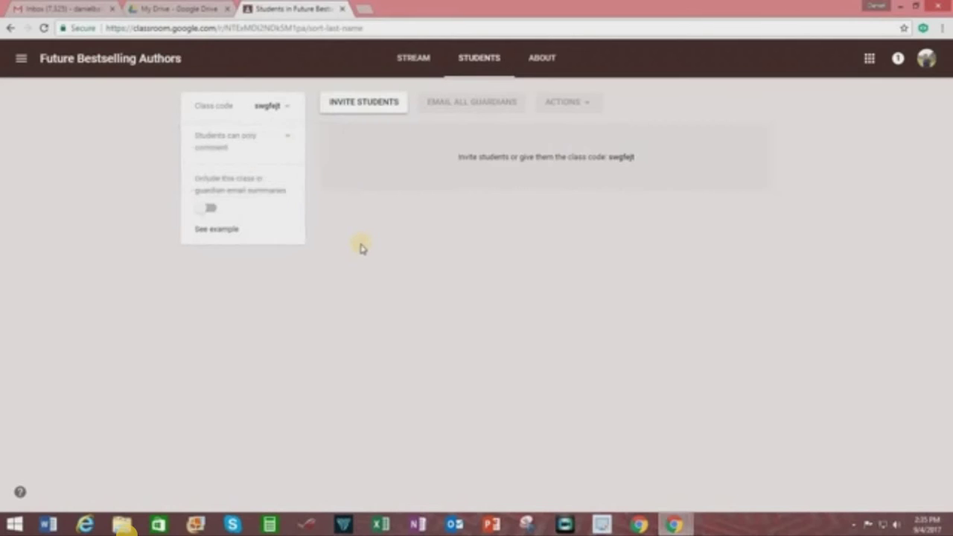
left_click(288, 112)
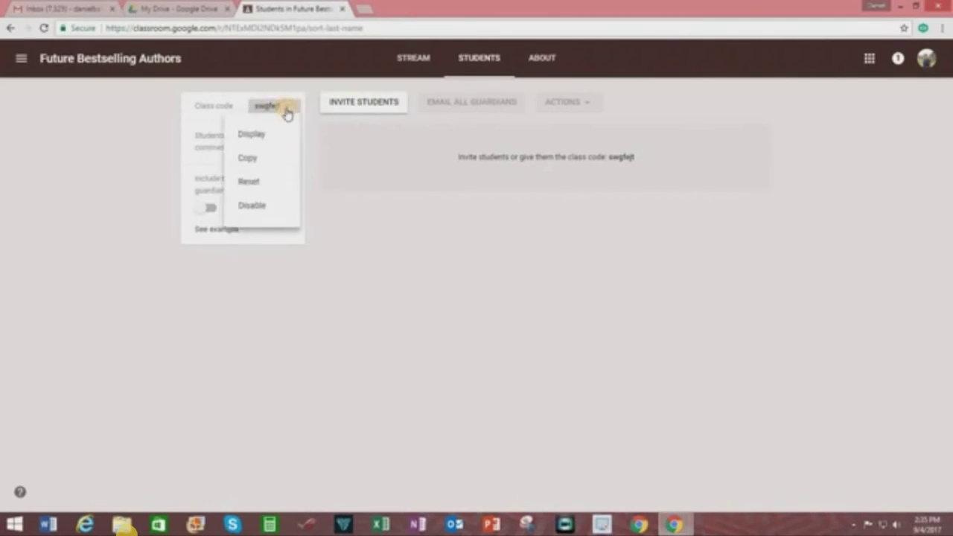
left_click(256, 160)
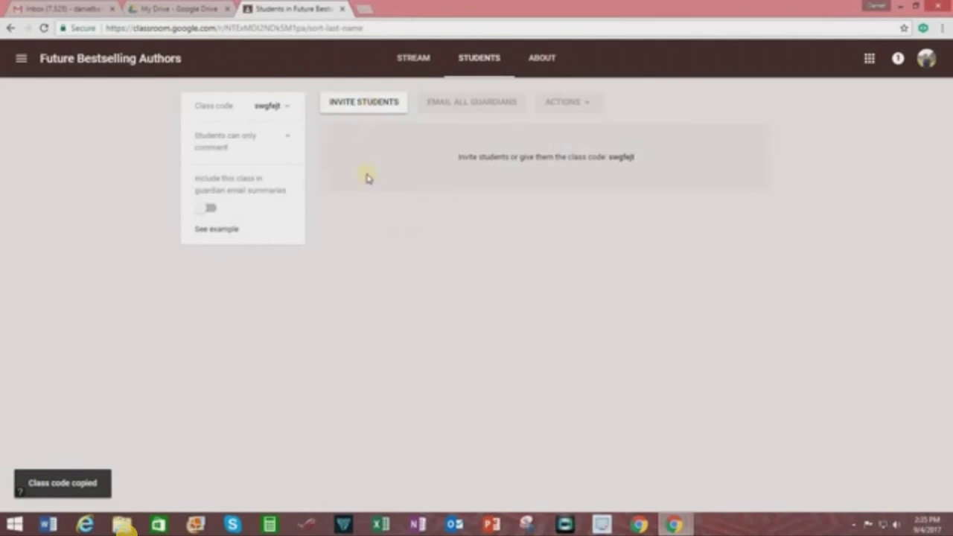
- Add a searched student to the invite, remove them, and cancel without inviting anyone
left_click(362, 106)
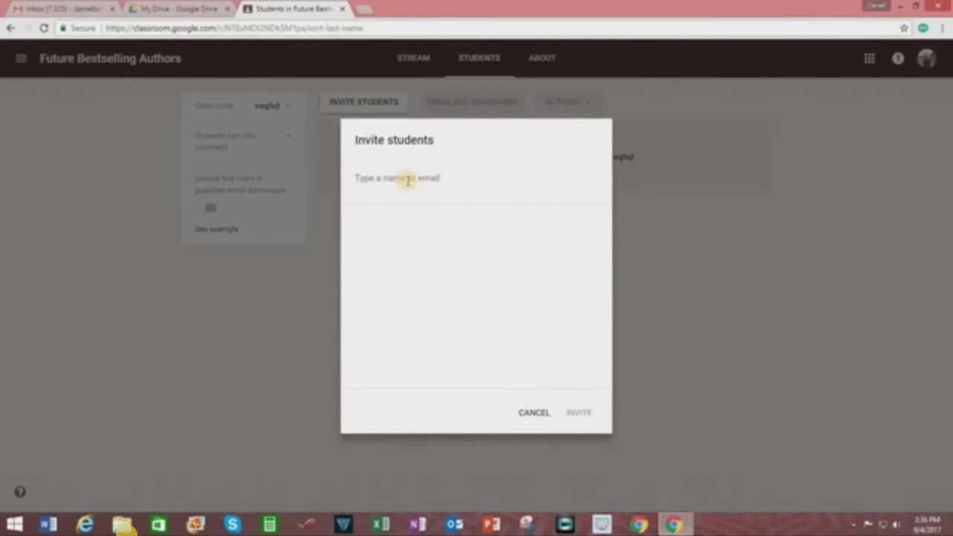
type("da")
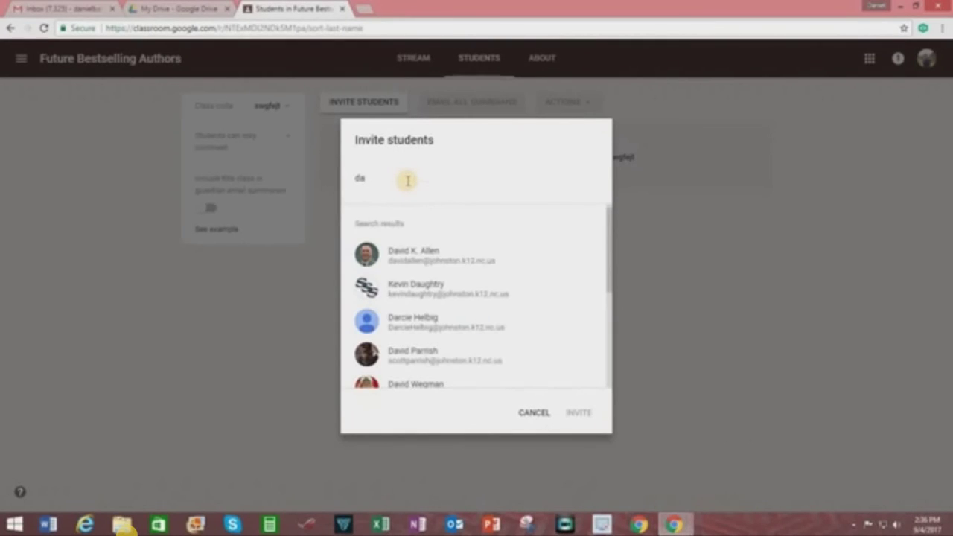
left_click(427, 262)
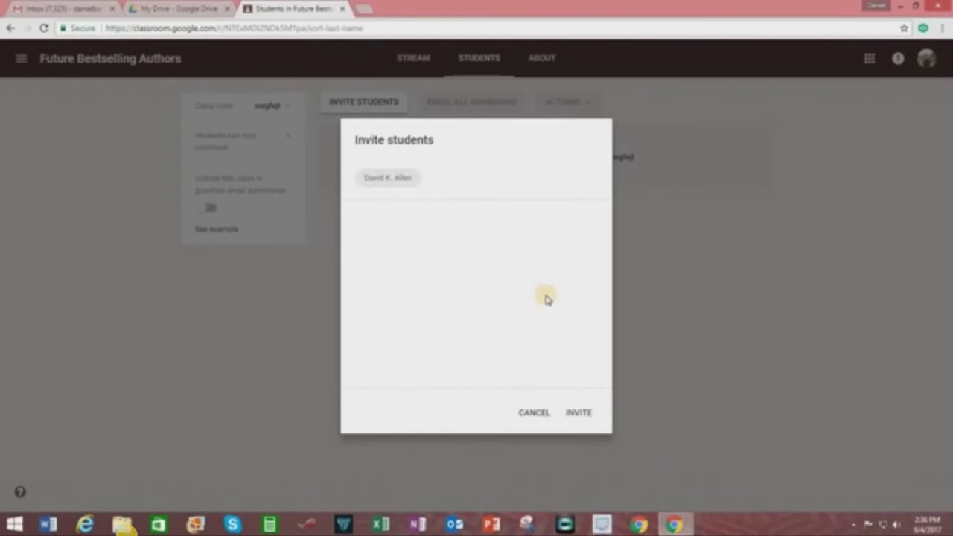
left_click(416, 181)
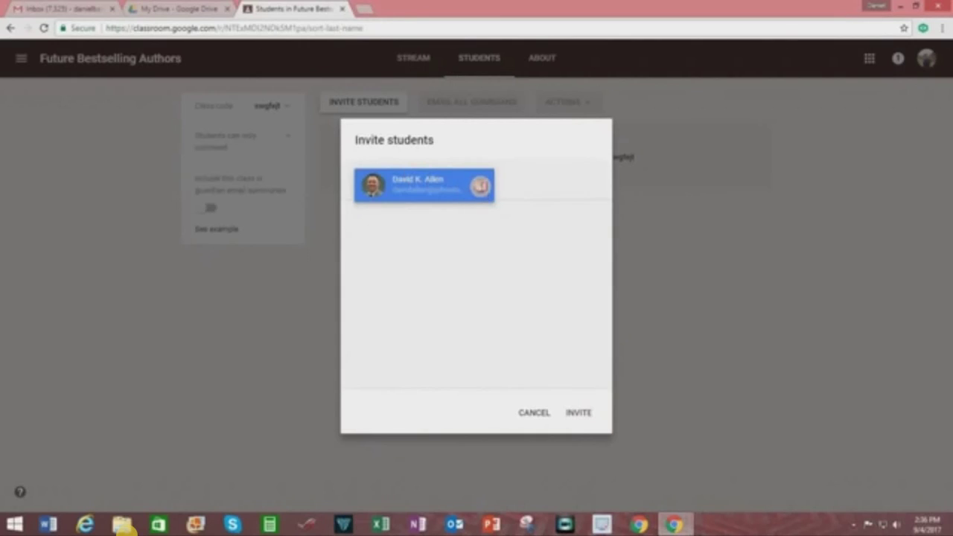
left_click(482, 184)
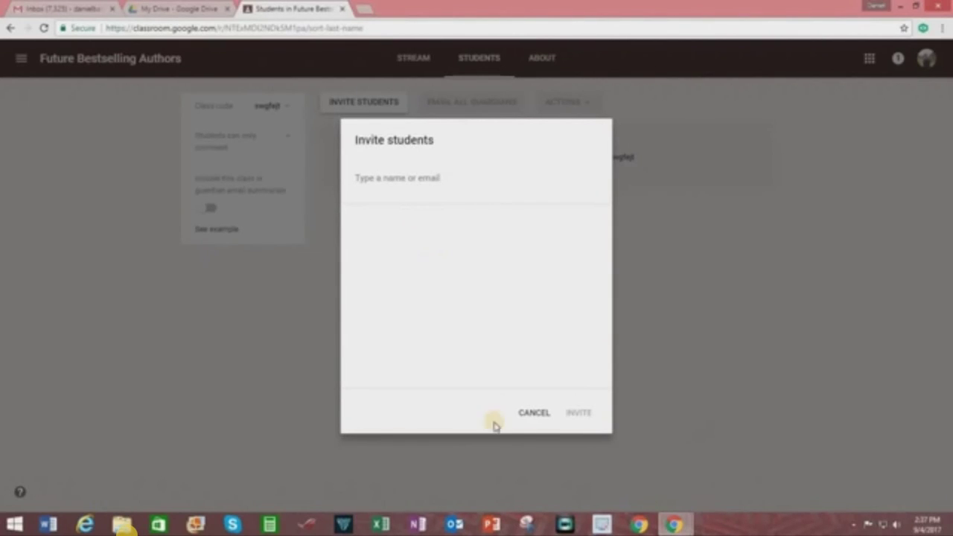
left_click(528, 413)
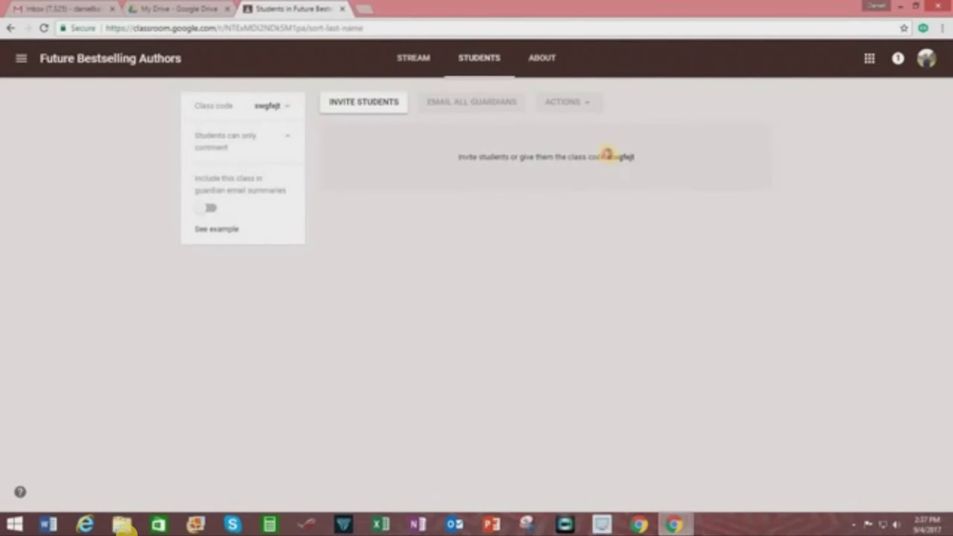
left_click_drag(608, 157, 634, 155)
- Switch on 'Include this class in guardian email summaries'
left_click(628, 174)
left_click(203, 212)
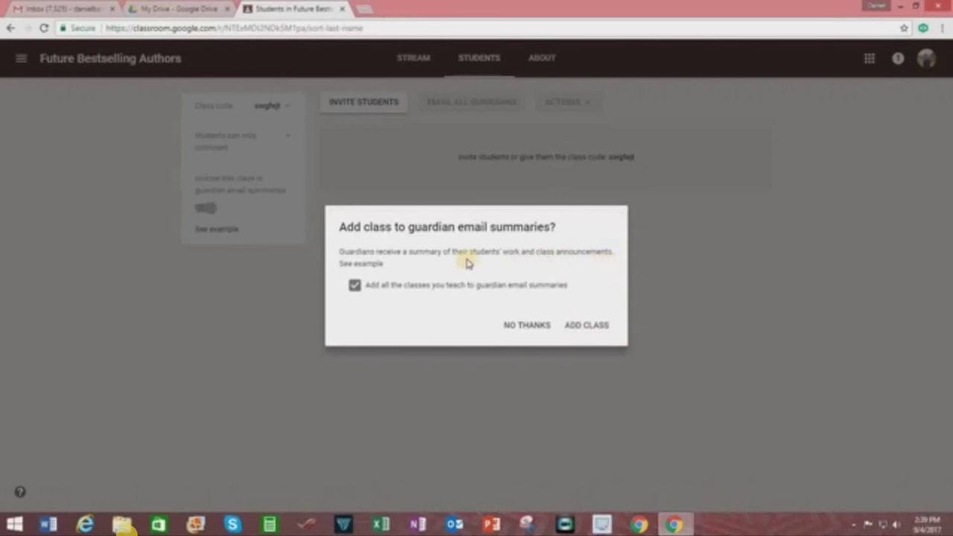
left_click(362, 264)
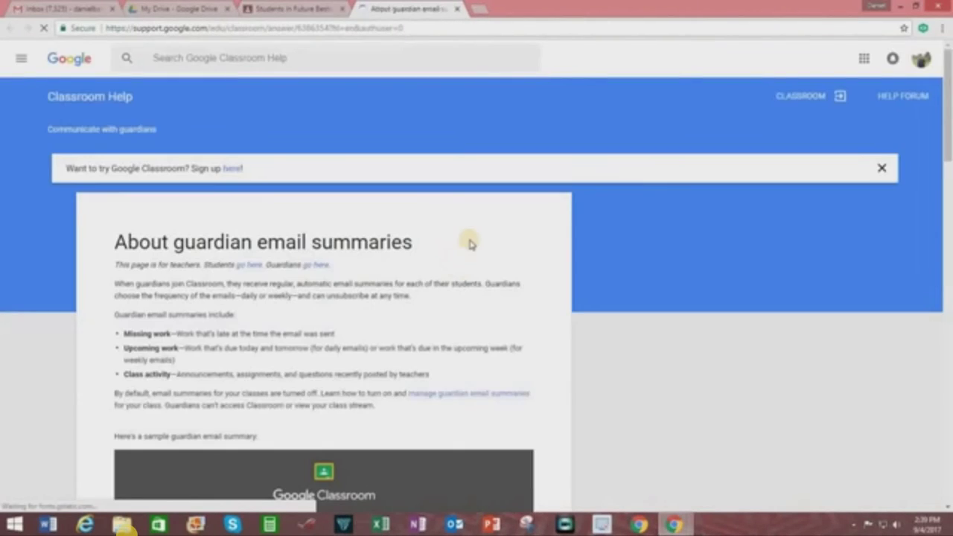
scroll(424, 248, "down", 5)
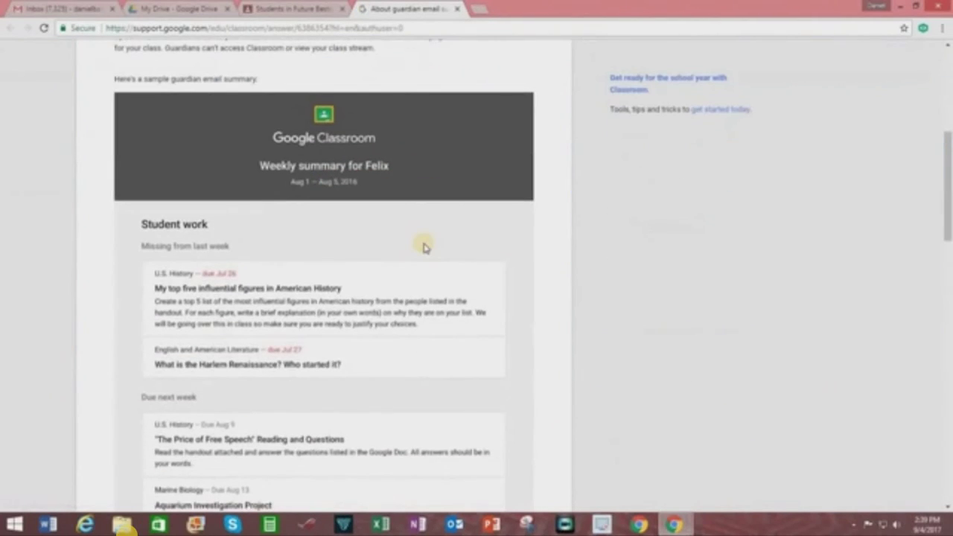
scroll(423, 248, "down", 3)
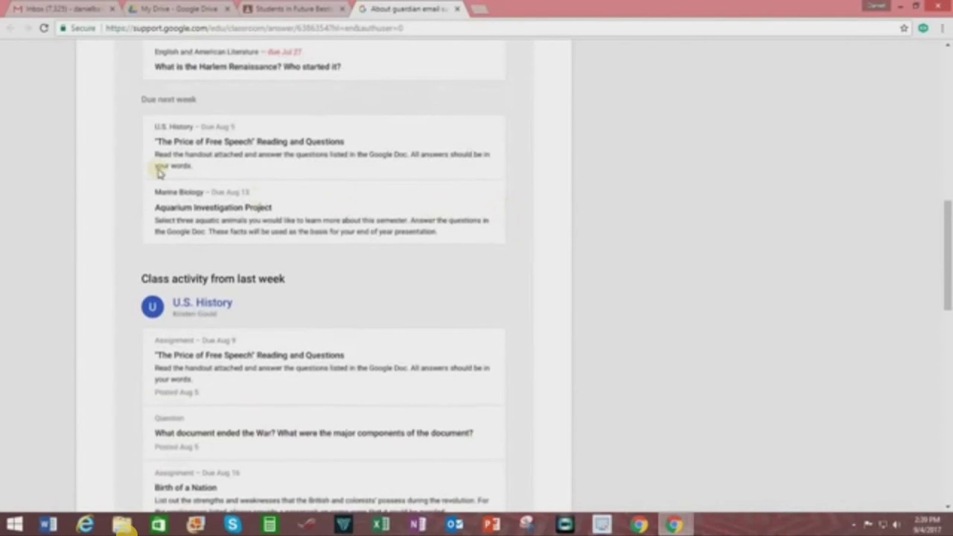
scroll(474, 223, "down", 1)
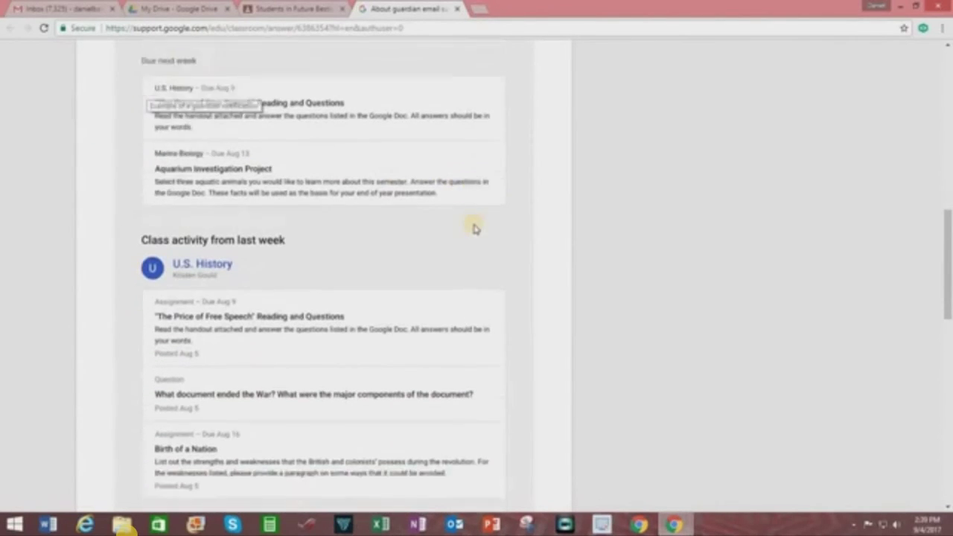
scroll(475, 227, "down", 2)
scroll(475, 228, "down", 1)
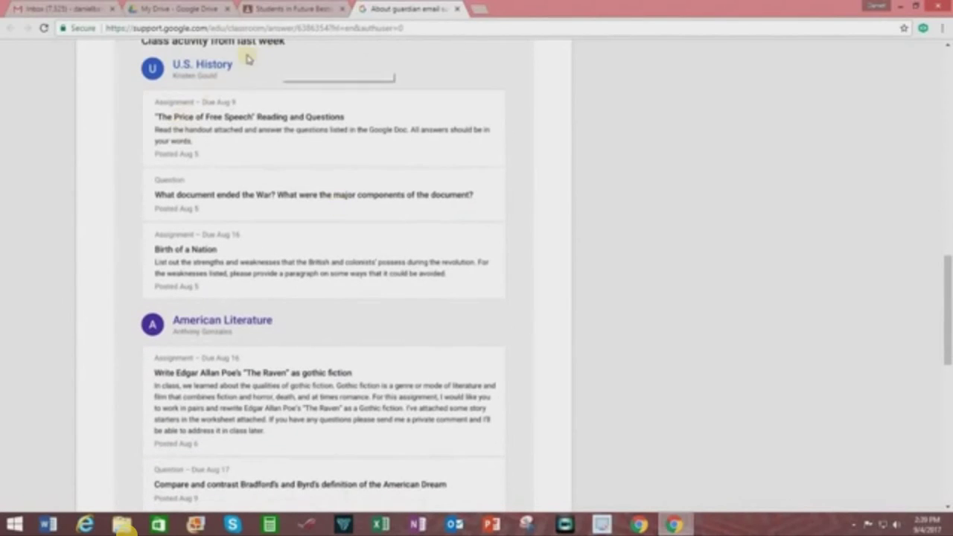
scroll(484, 188, "down", 1)
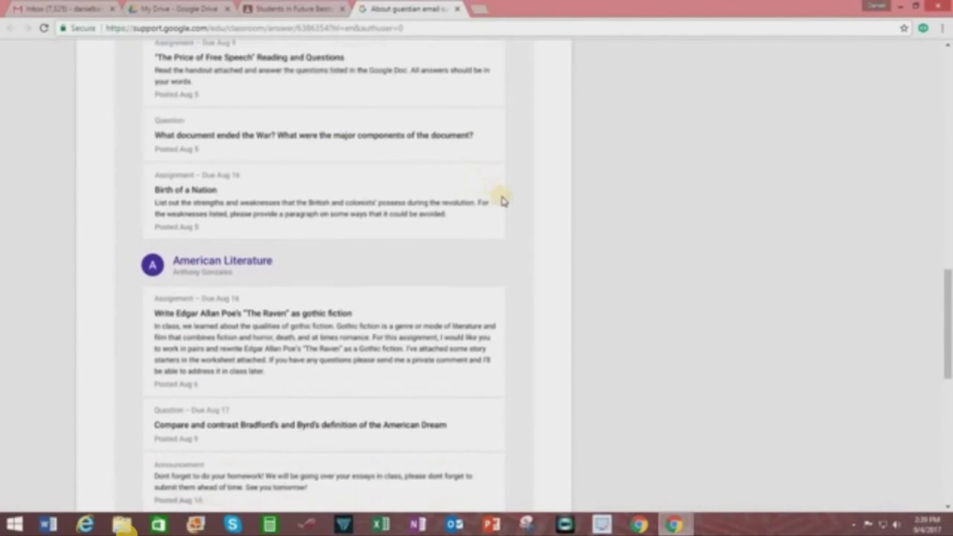
scroll(499, 198, "up", 1)
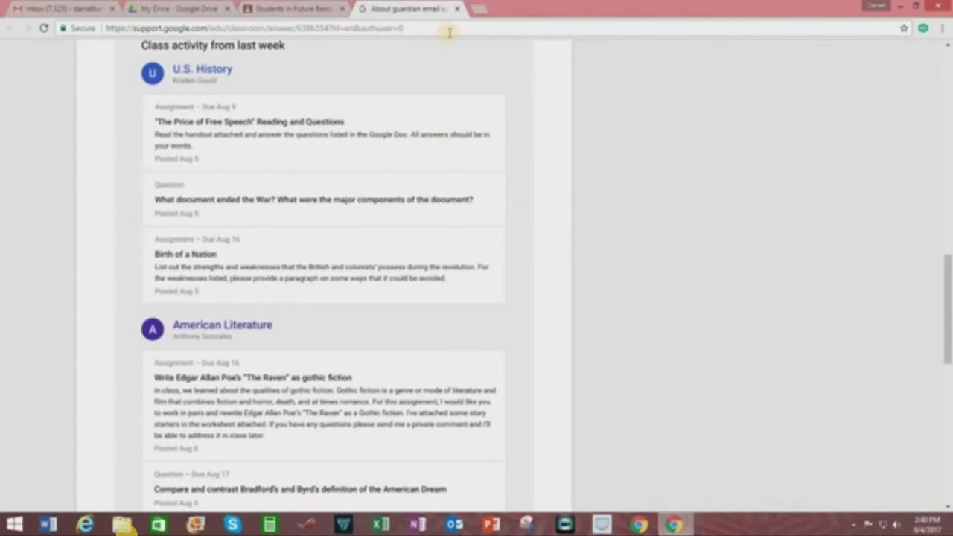
left_click(456, 8)
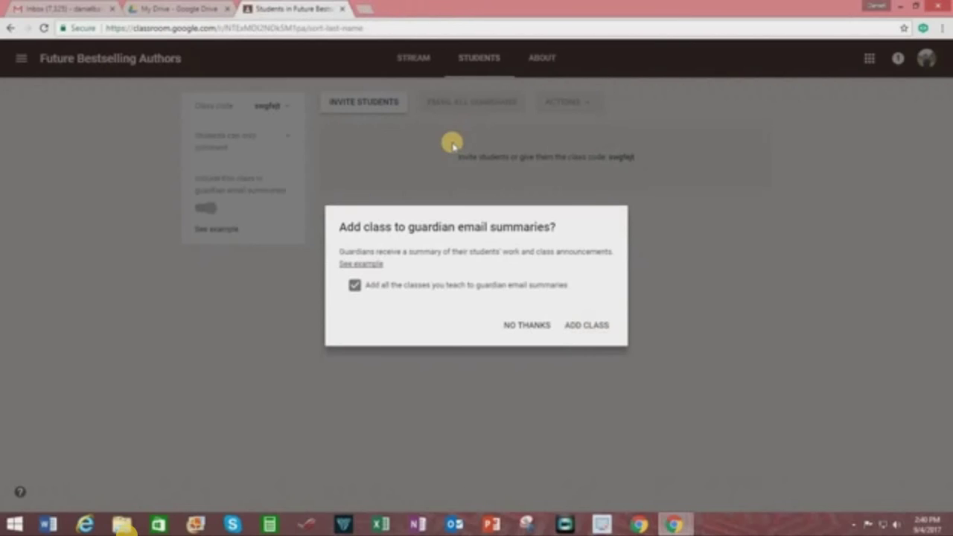
- Confirm ADD CLASS in the 'Add class to guardian email summaries?' dialog
left_click(584, 331)
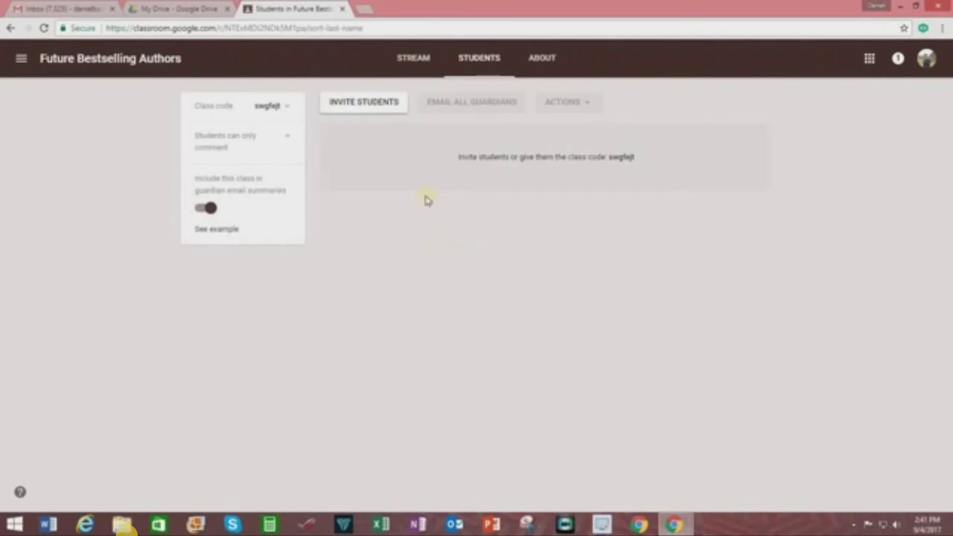
- On the About page, enter and save the reading and creative writing club description
left_click(541, 58)
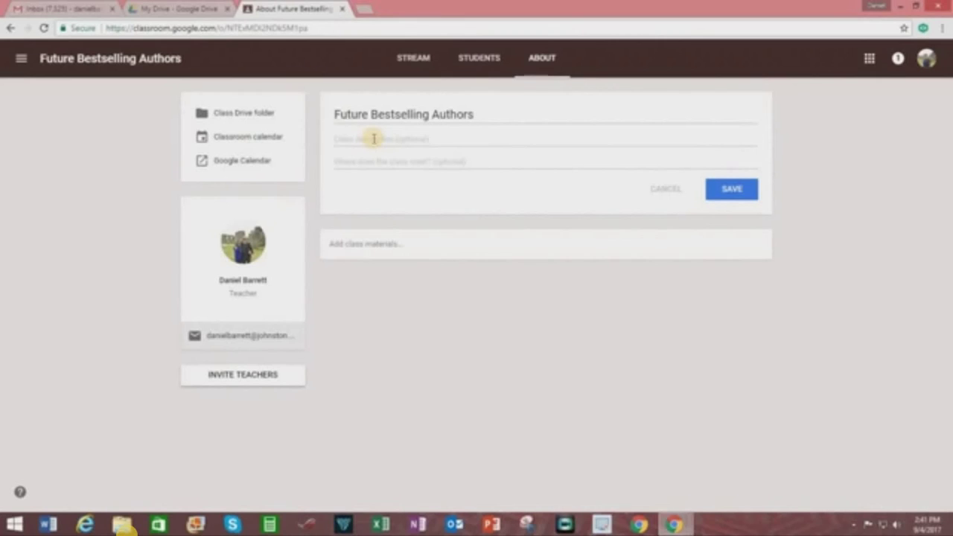
left_click(372, 139)
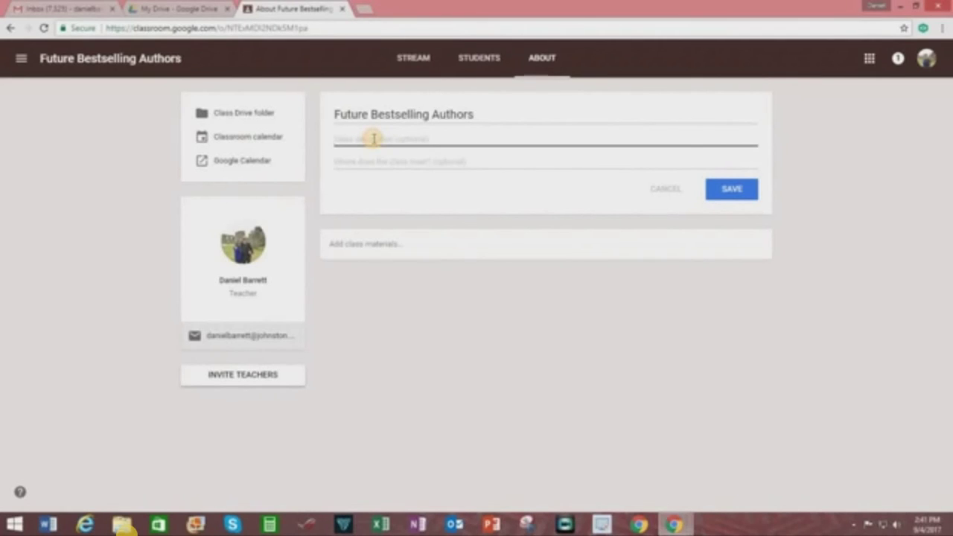
type("Fi")
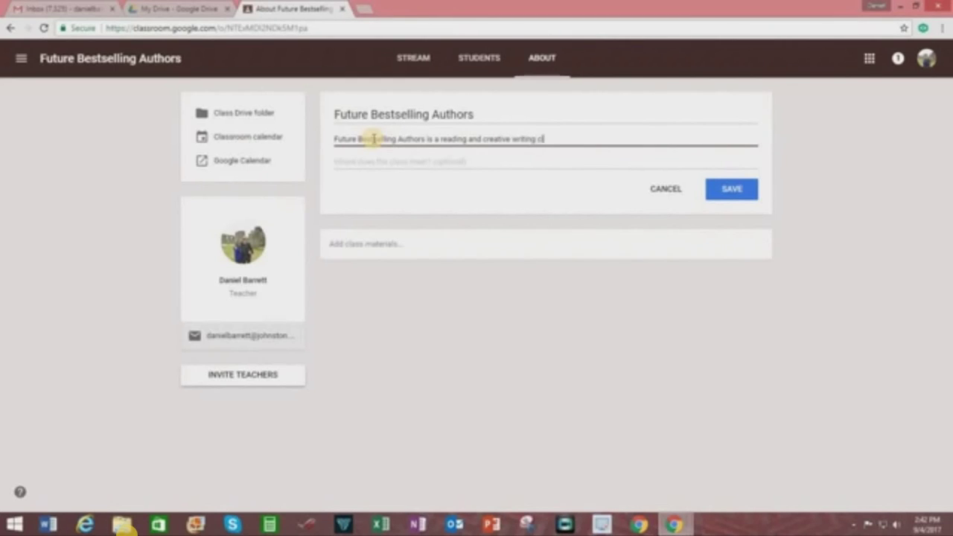
type("lub")
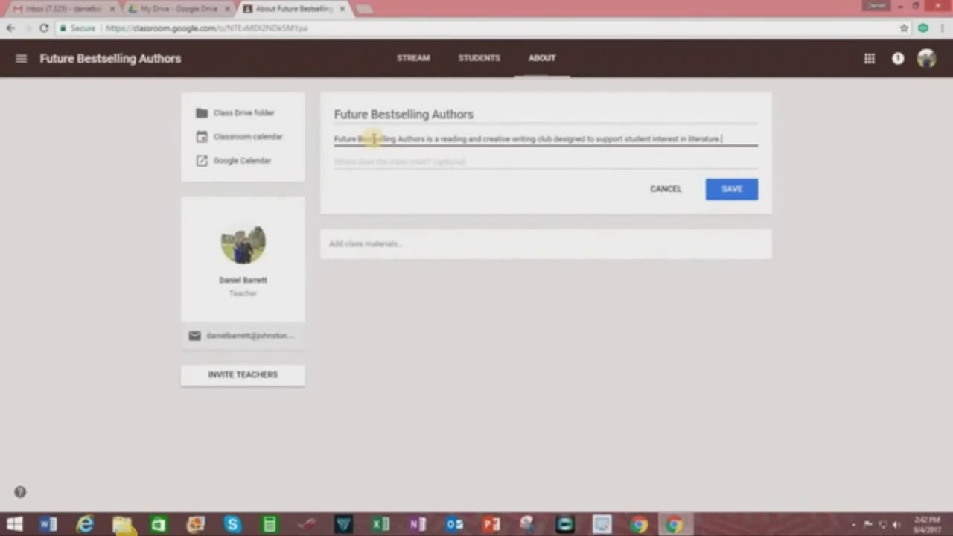
left_click(404, 163)
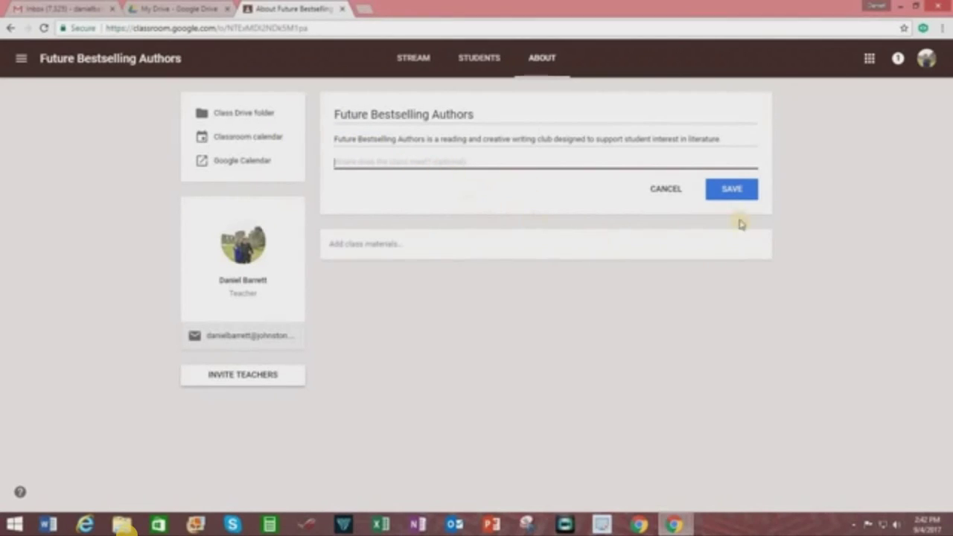
left_click(734, 189)
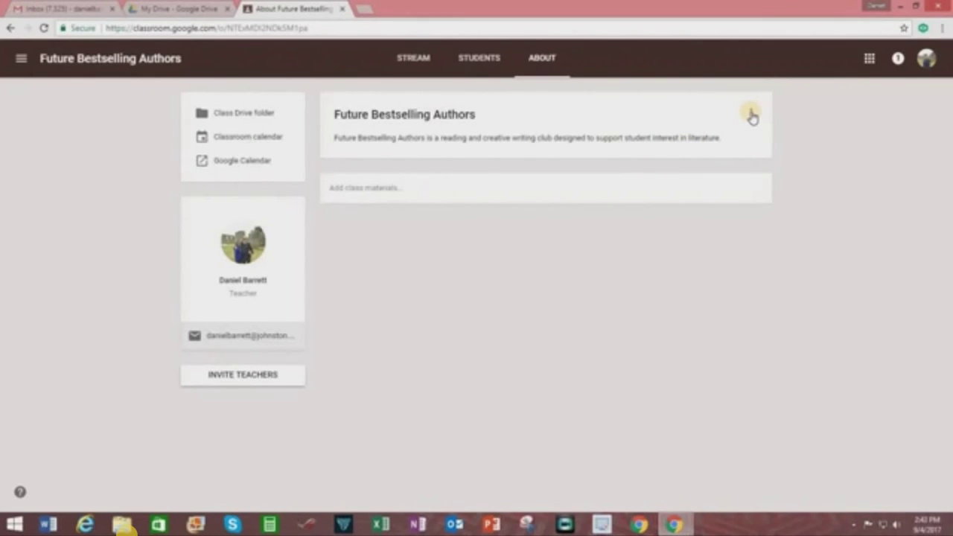
left_click(751, 114)
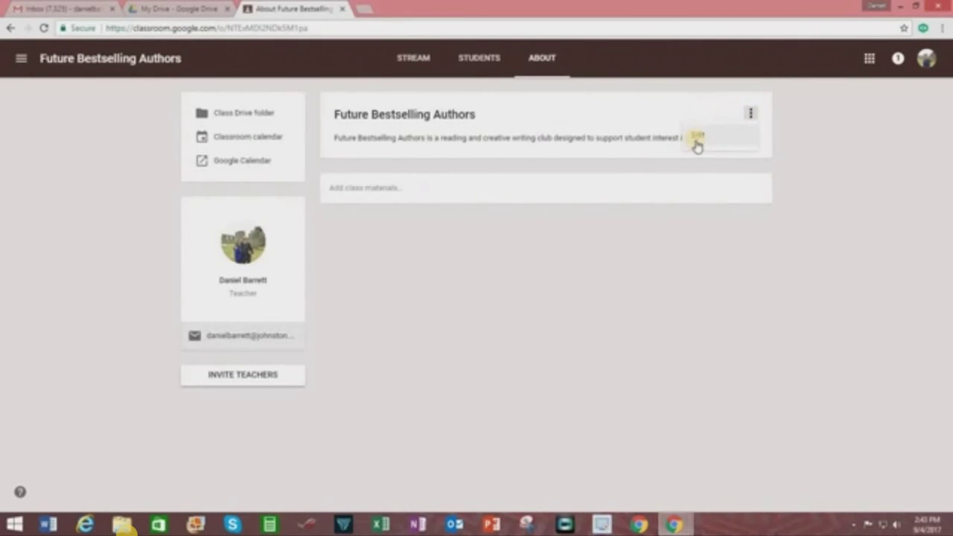
left_click(579, 294)
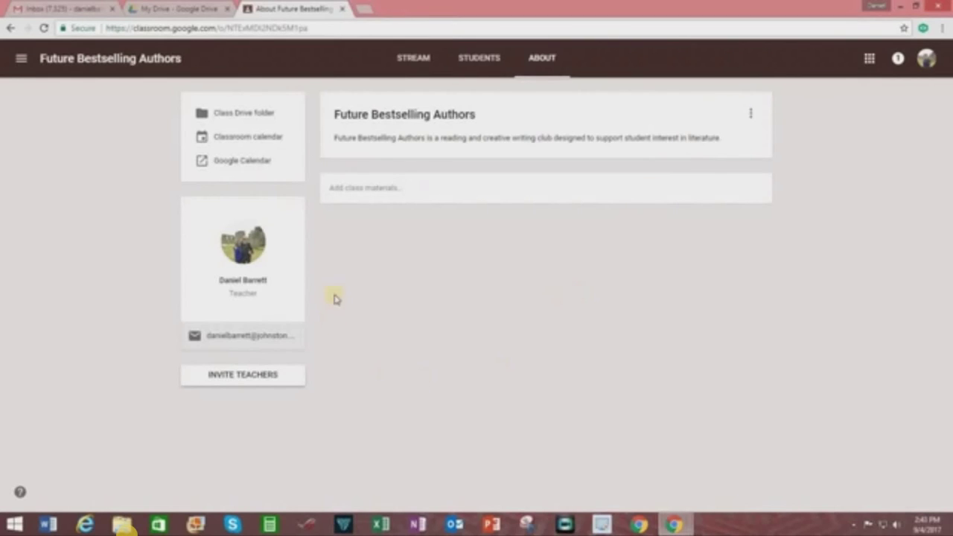
- Post class material 'Future Bestselling Authors Syllabus' with the syllabus Google Doc from Drive
left_click(399, 192)
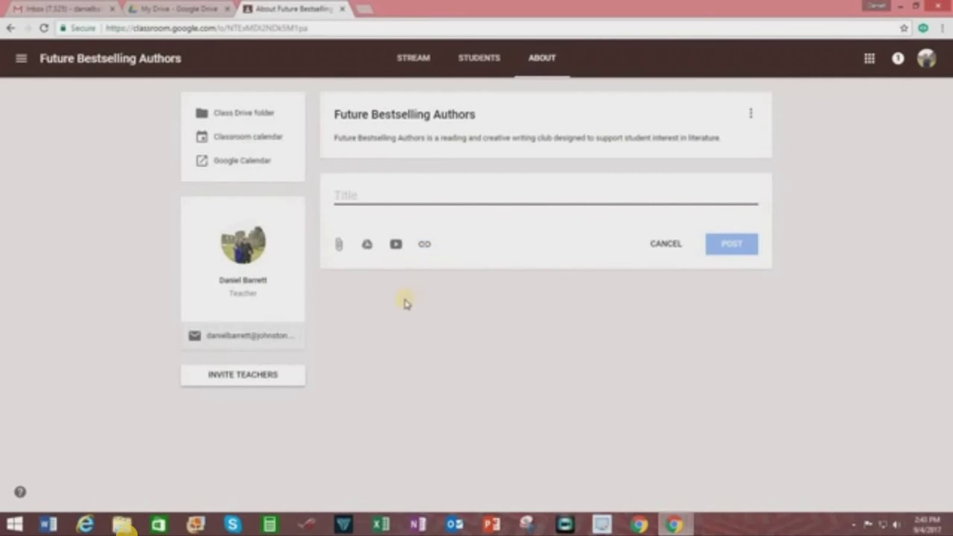
left_click(367, 250)
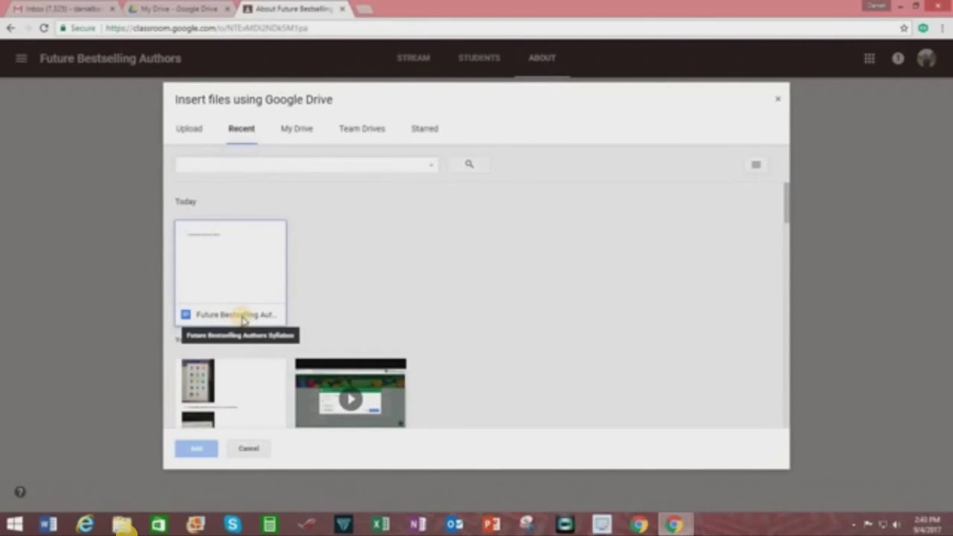
double_click(242, 274)
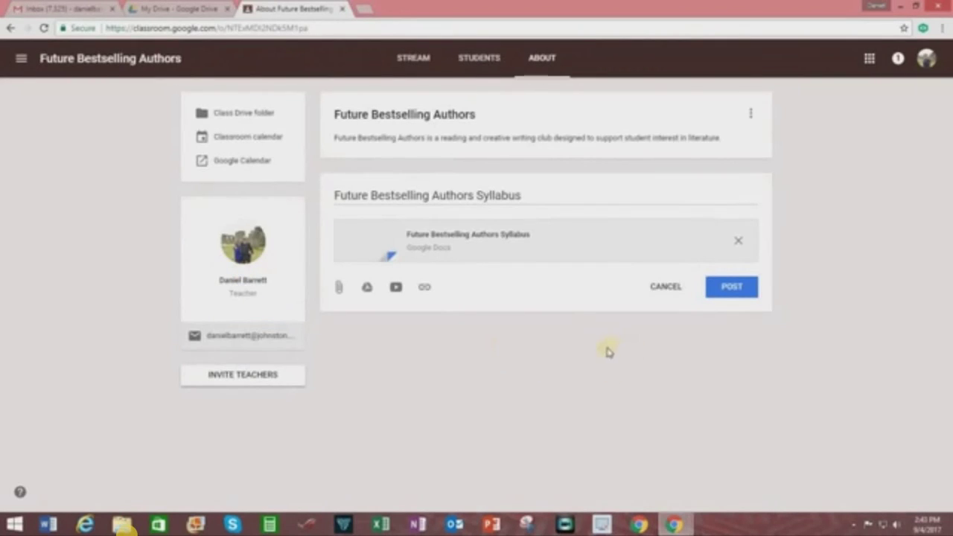
left_click(737, 291)
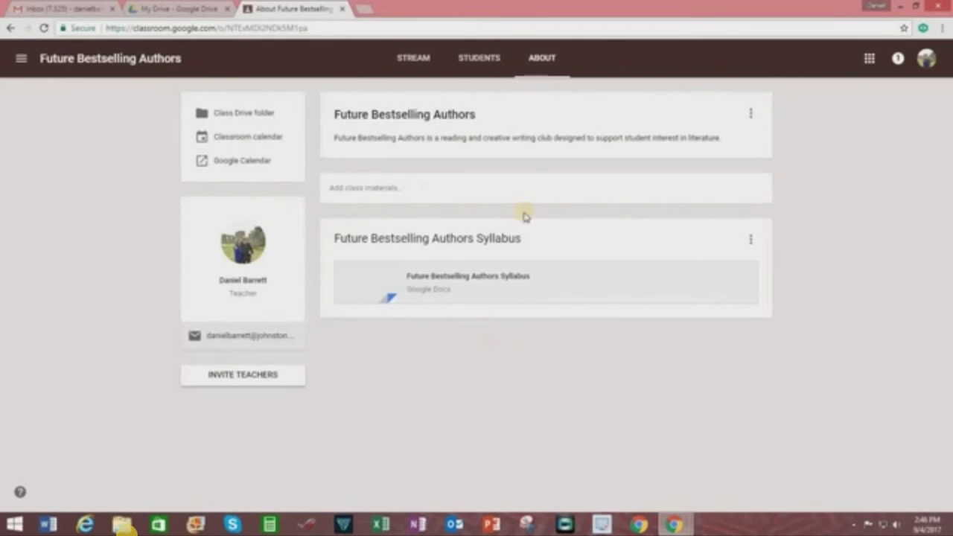
left_click(240, 376)
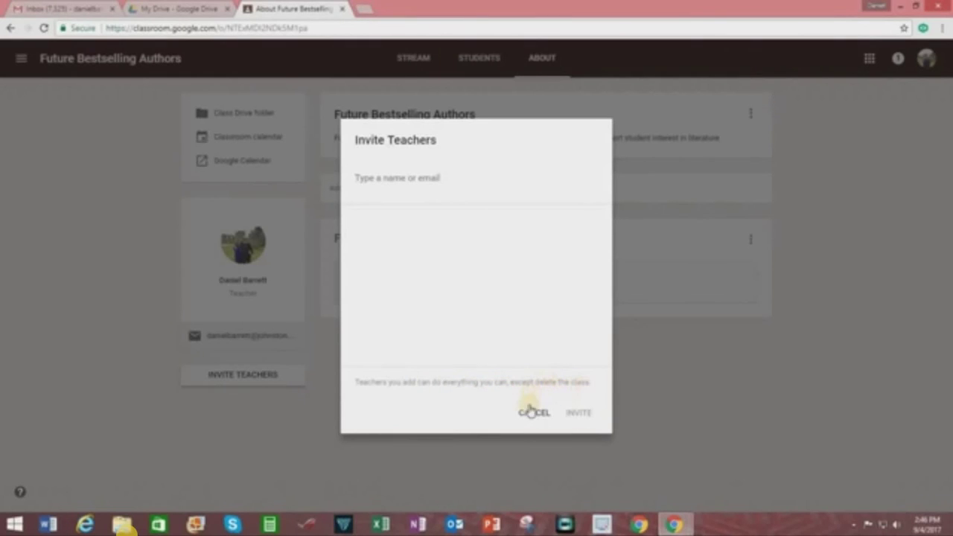
left_click(530, 412)
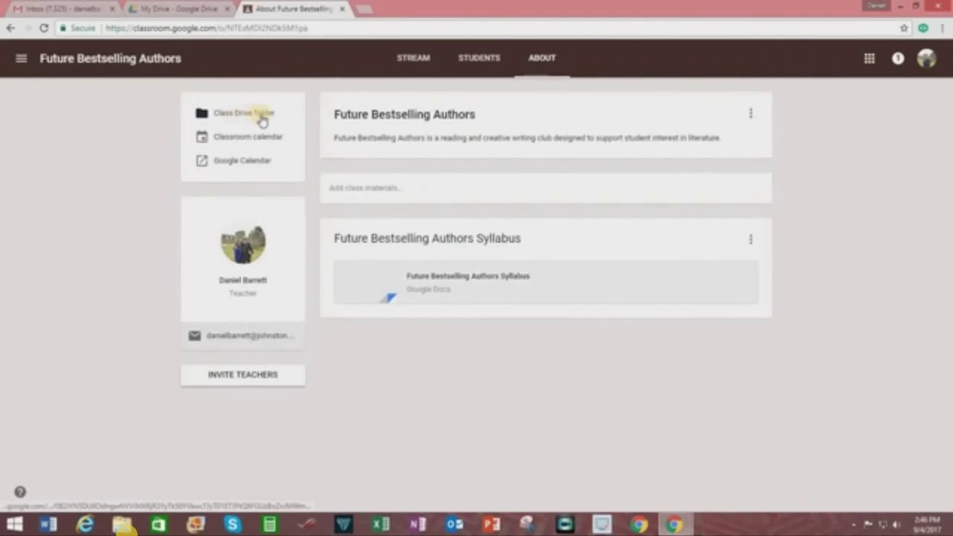
left_click(259, 115)
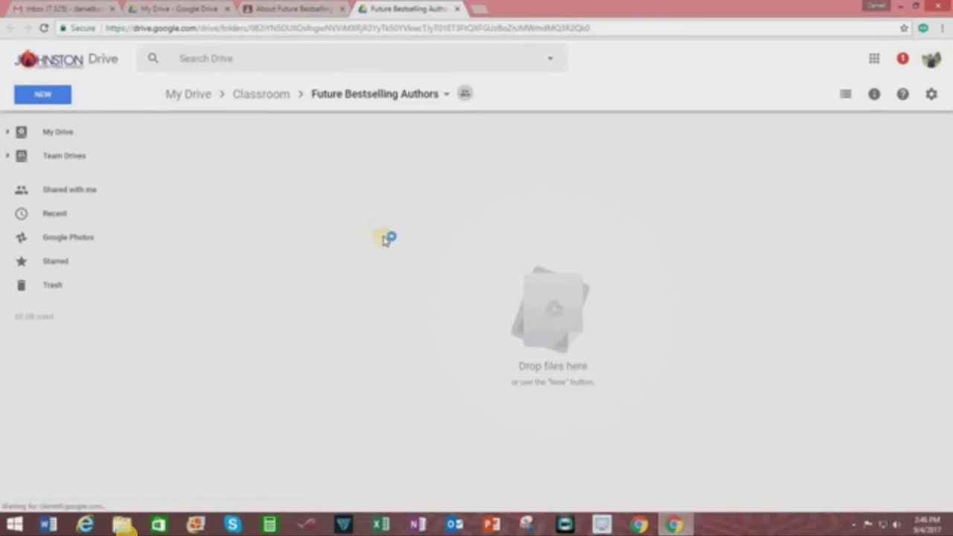
left_click(456, 9)
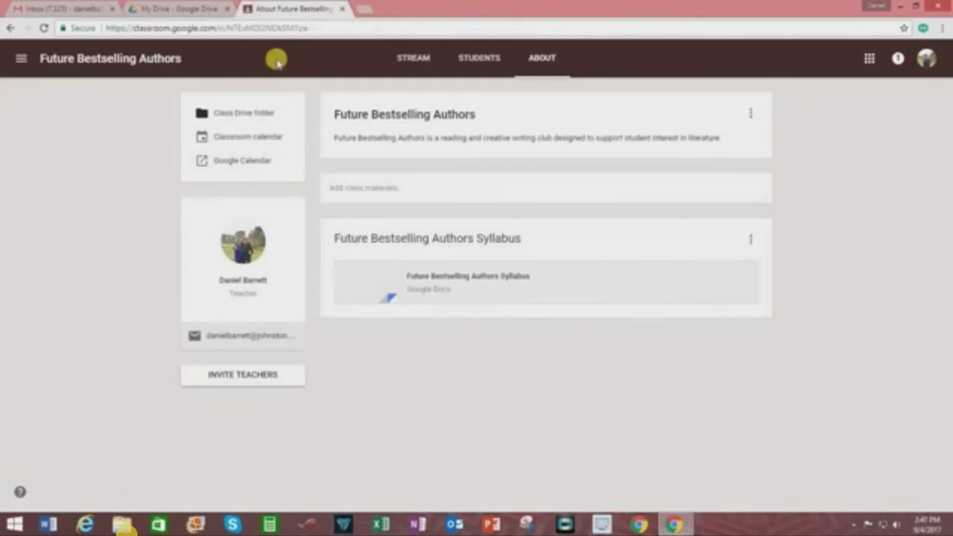
left_click(250, 137)
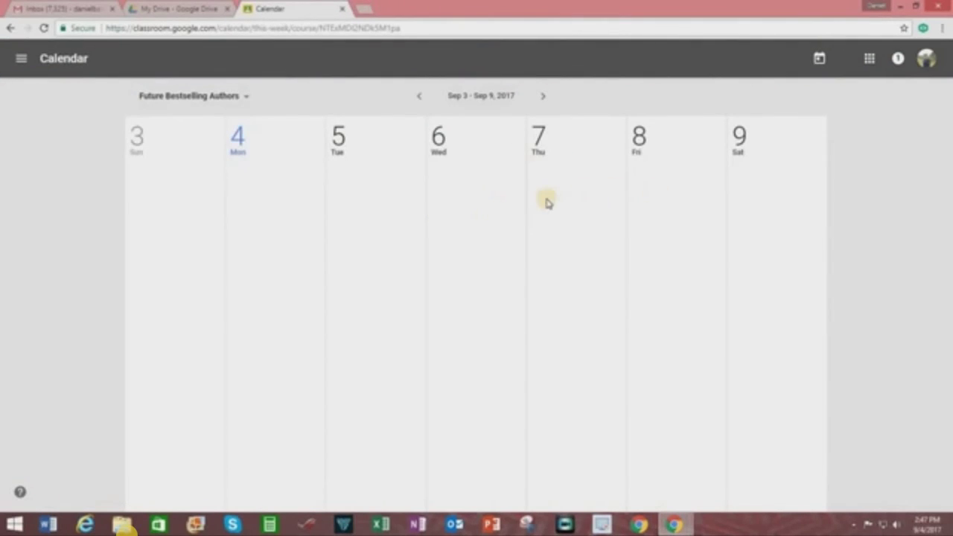
left_click(342, 9)
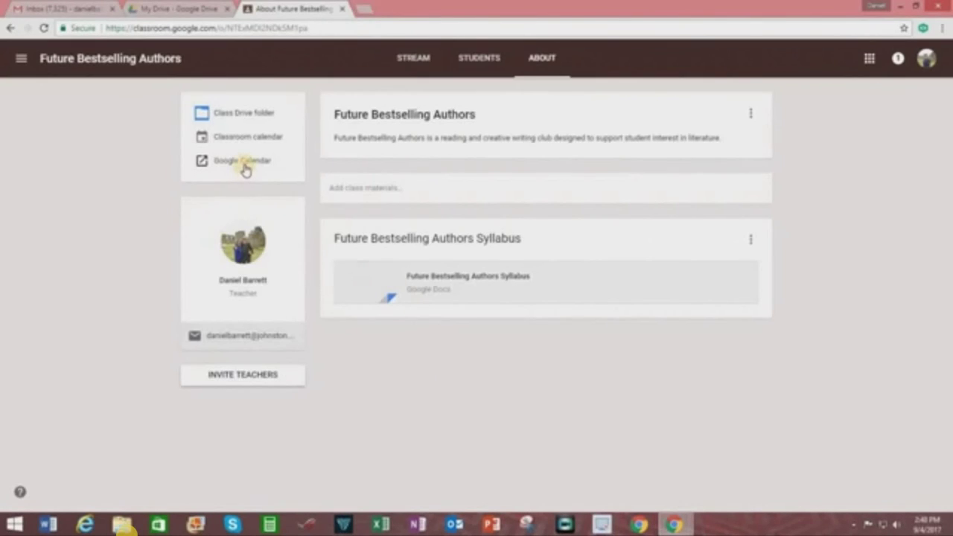
left_click(246, 166)
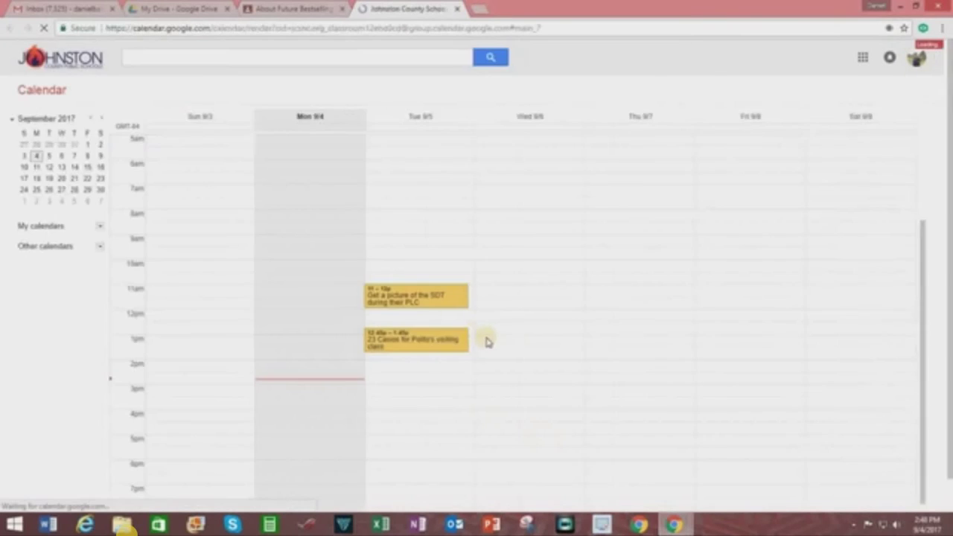
key("ctrl+w")
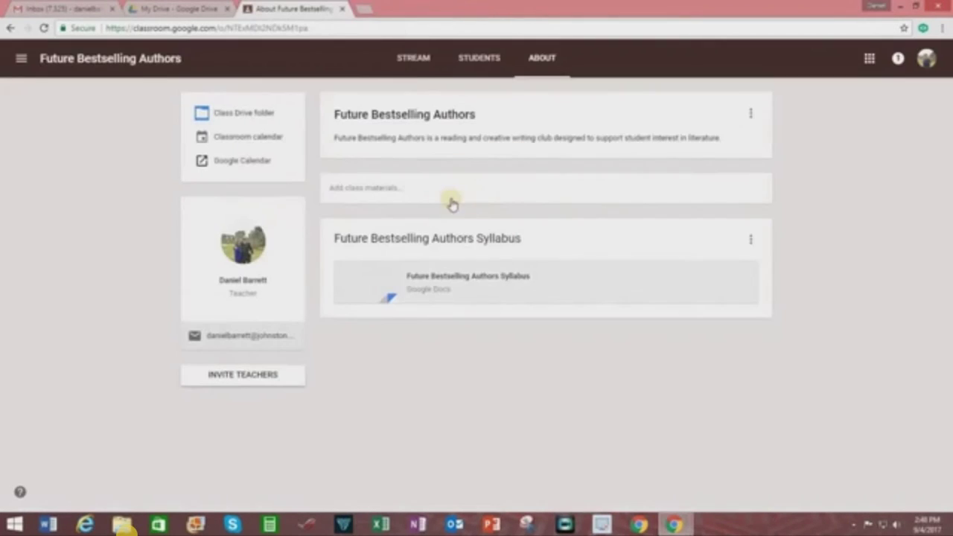
- Go to the class stream and start a new announcement from the + button
left_click(413, 59)
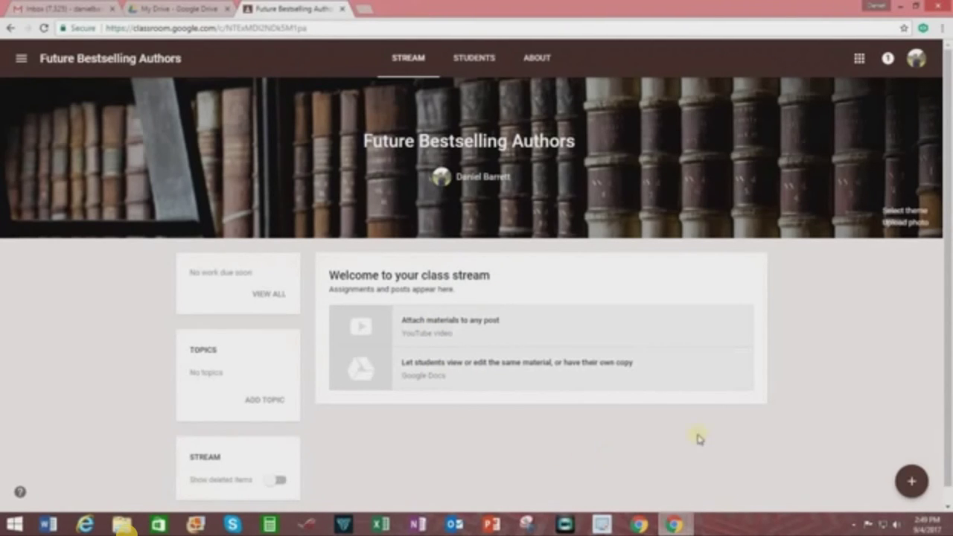
mouse_move(911, 480)
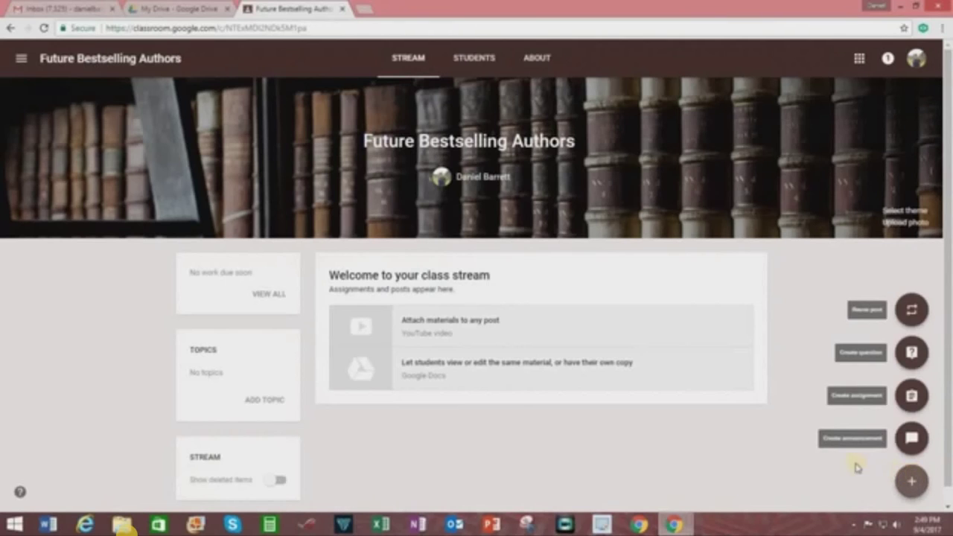
left_click(912, 438)
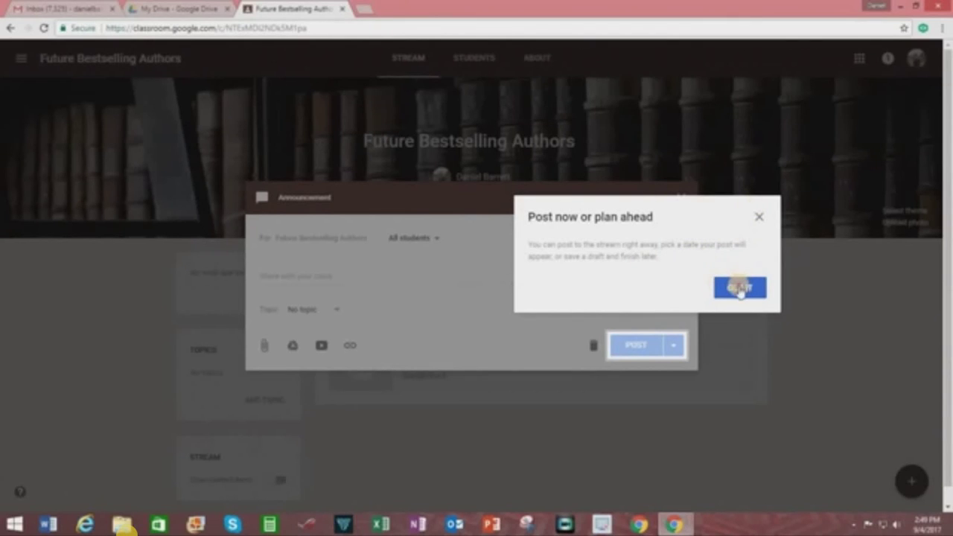
- Write the announcement text 'Read the posted syllabus as soon as possible.'
left_click(739, 289)
left_click(341, 277)
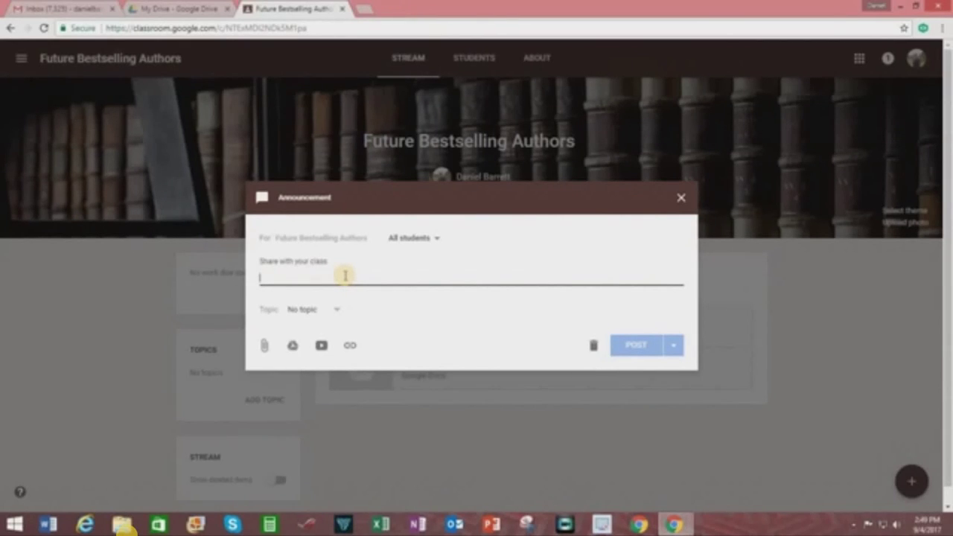
type("Read the posted syllabu")
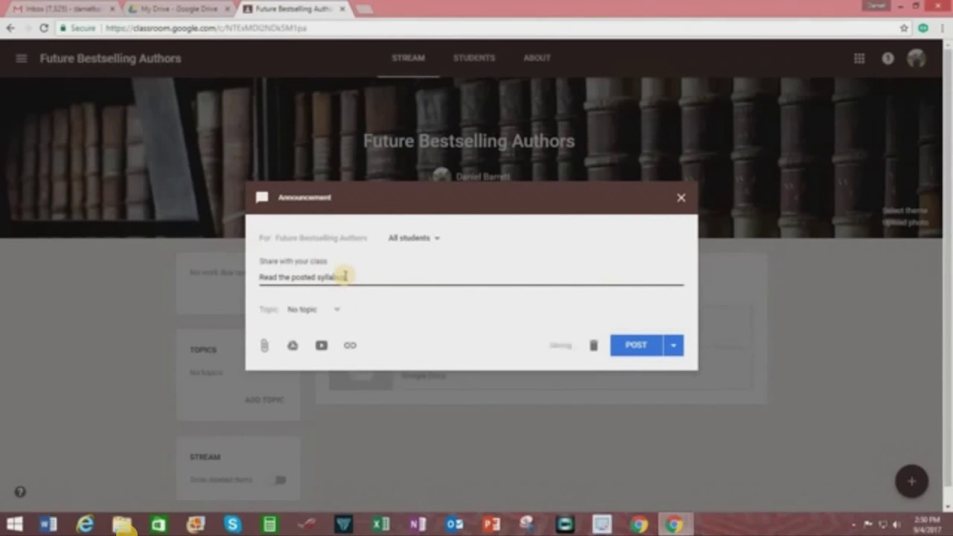
type("s as soon as possible.")
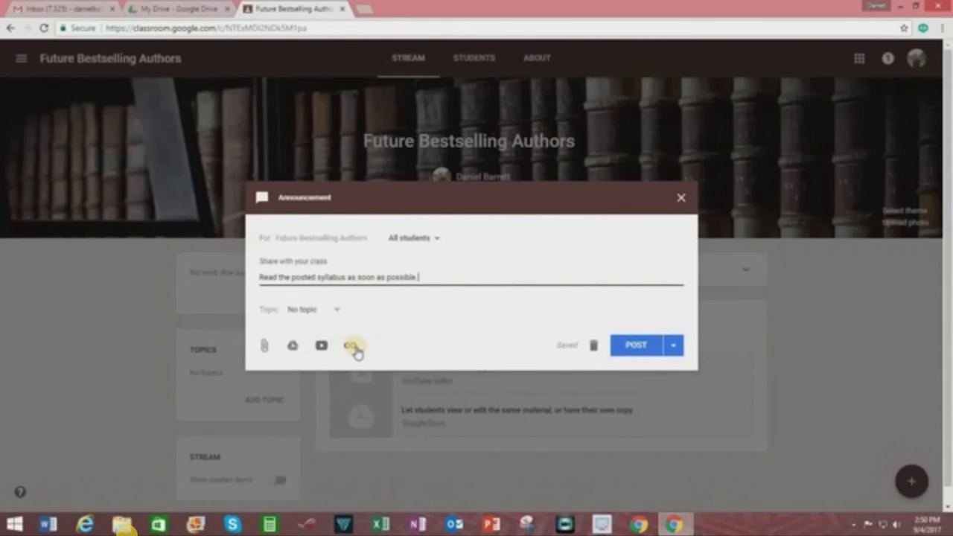
- Keep All students as recipients and create the topic 'Learn about the class'
left_click(438, 239)
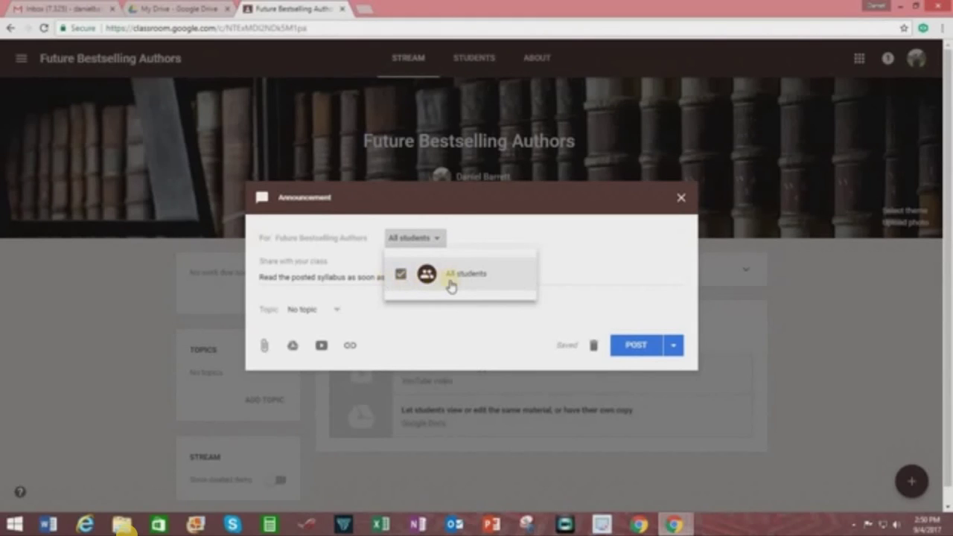
left_click(401, 275)
left_click(475, 233)
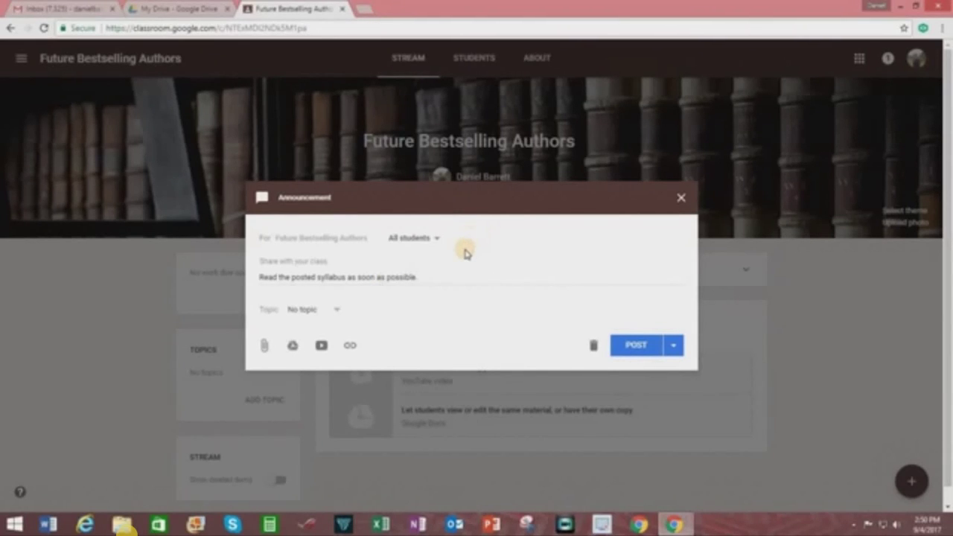
left_click(338, 313)
left_click(320, 330)
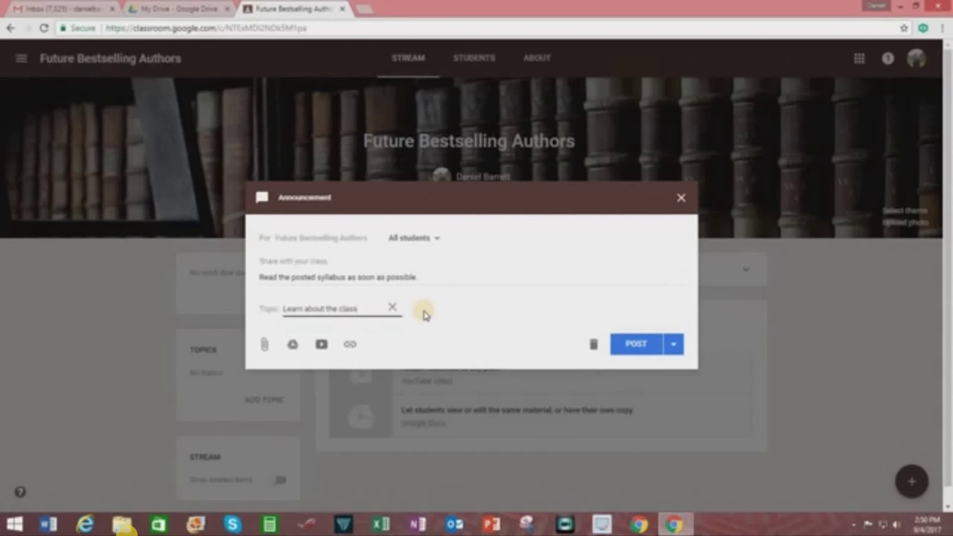
left_click(459, 313)
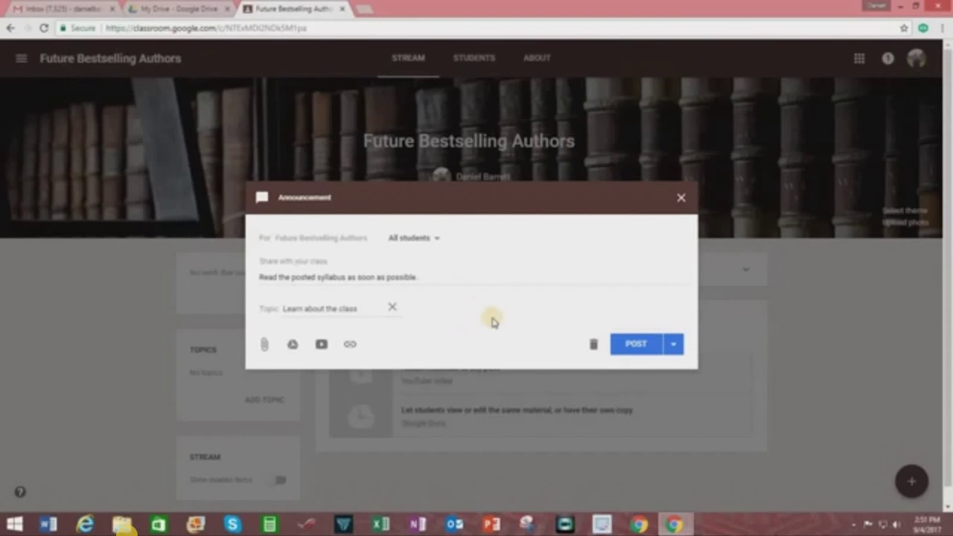
- Schedule the syllabus announcement for Sep 5, 2017 at 9:00 AM
left_click(637, 347)
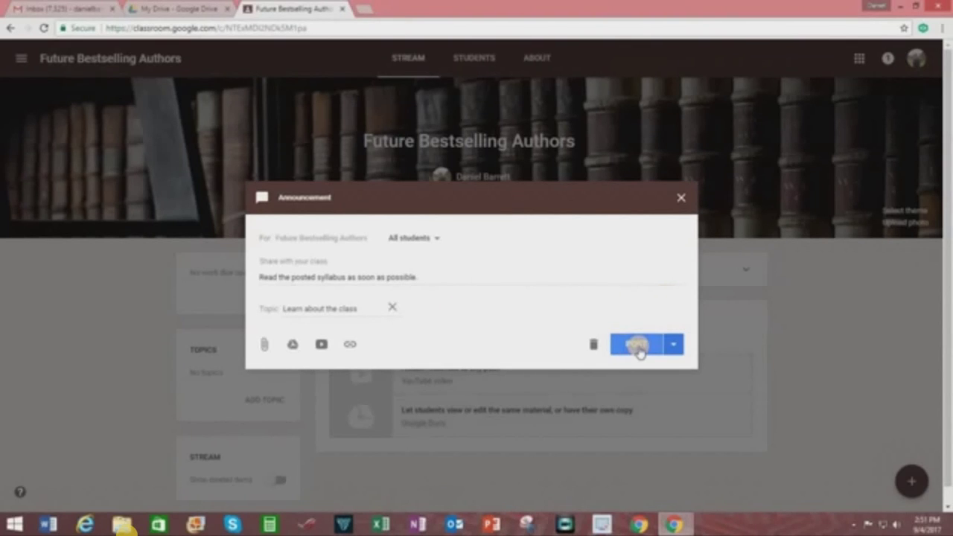
left_click(674, 346)
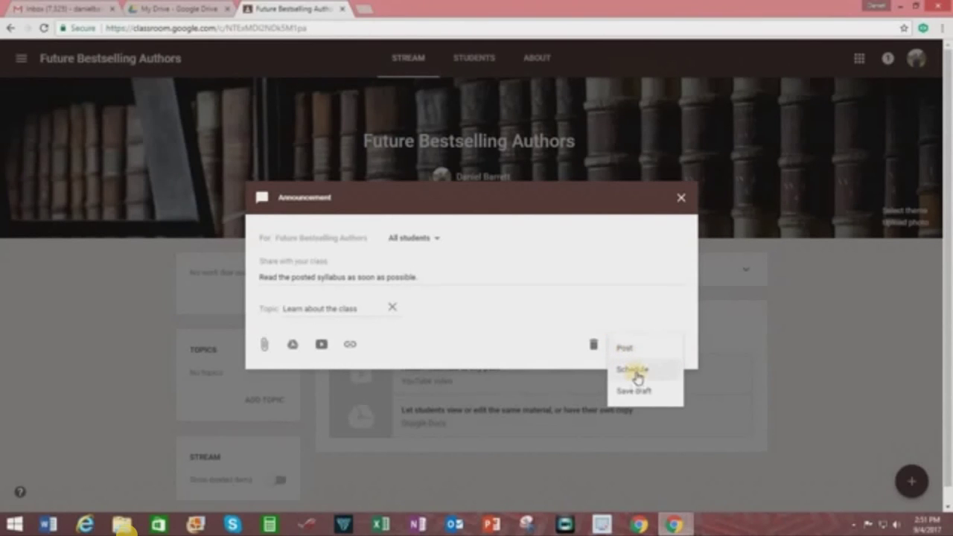
left_click(637, 371)
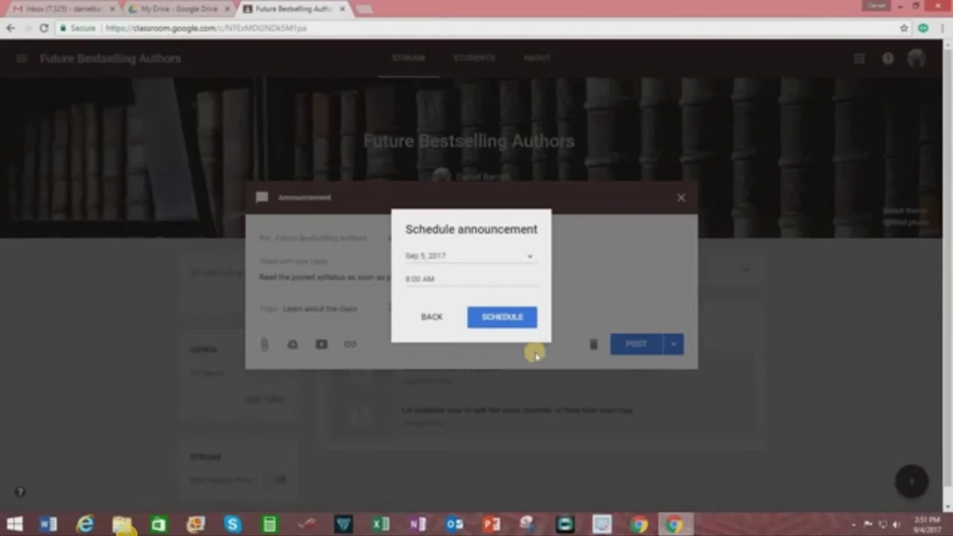
left_click(531, 260)
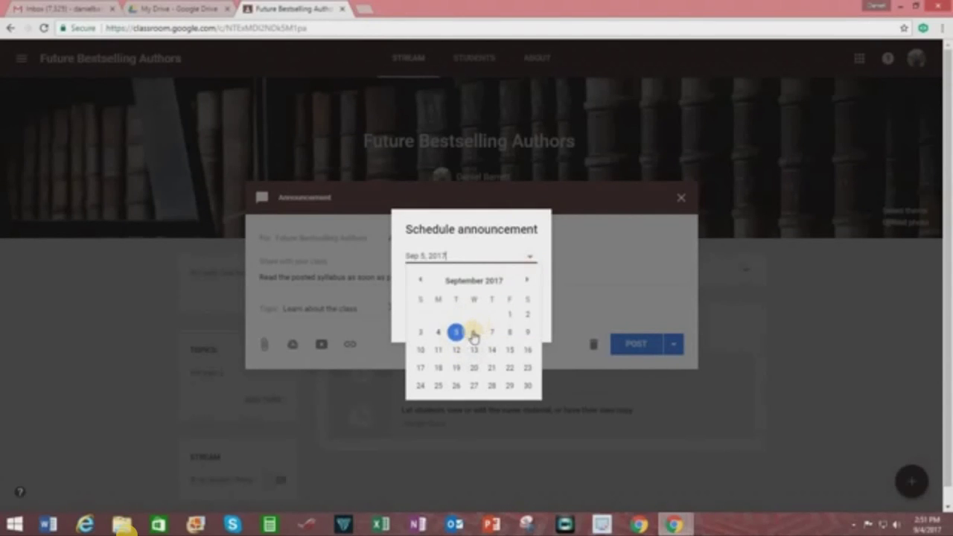
left_click(455, 332)
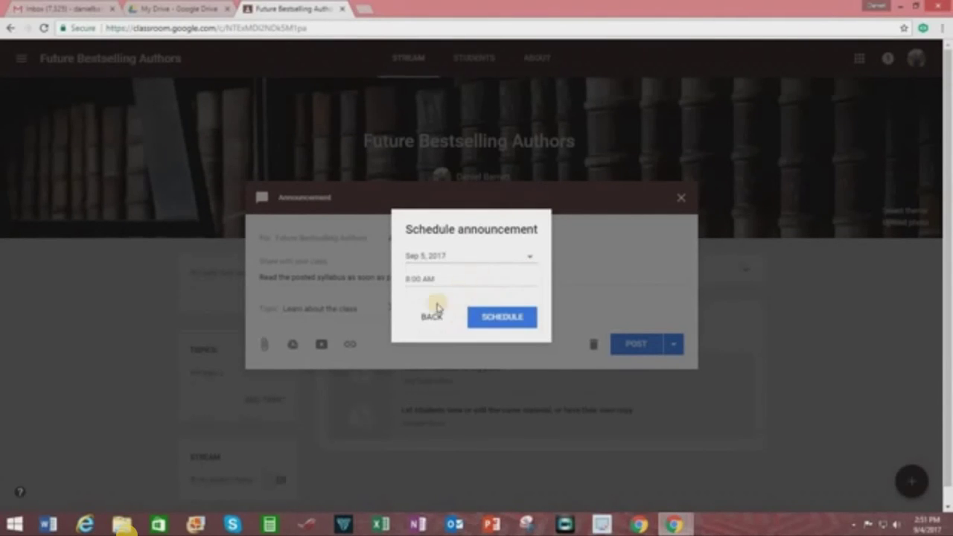
left_click(432, 280)
left_click(423, 280)
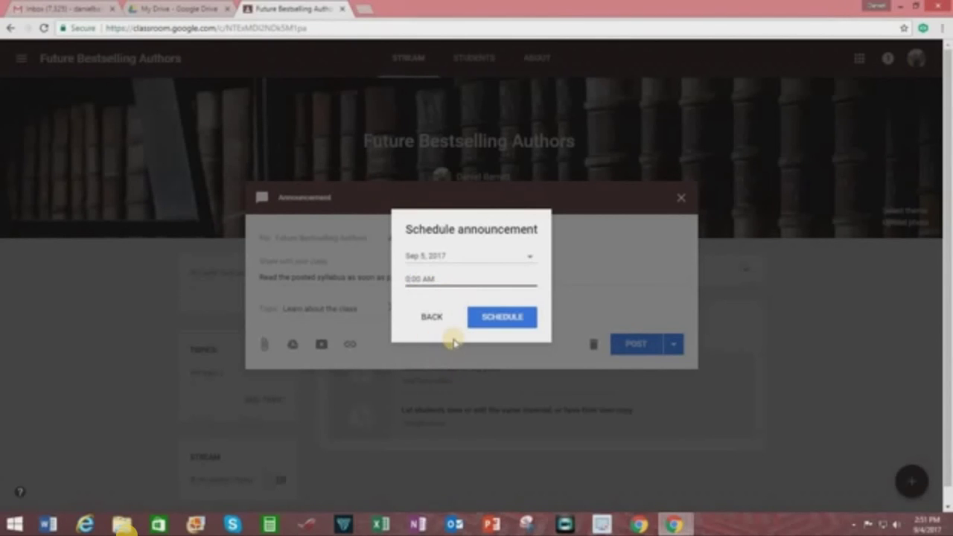
key("BackSpace")
type("9")
left_click(483, 281)
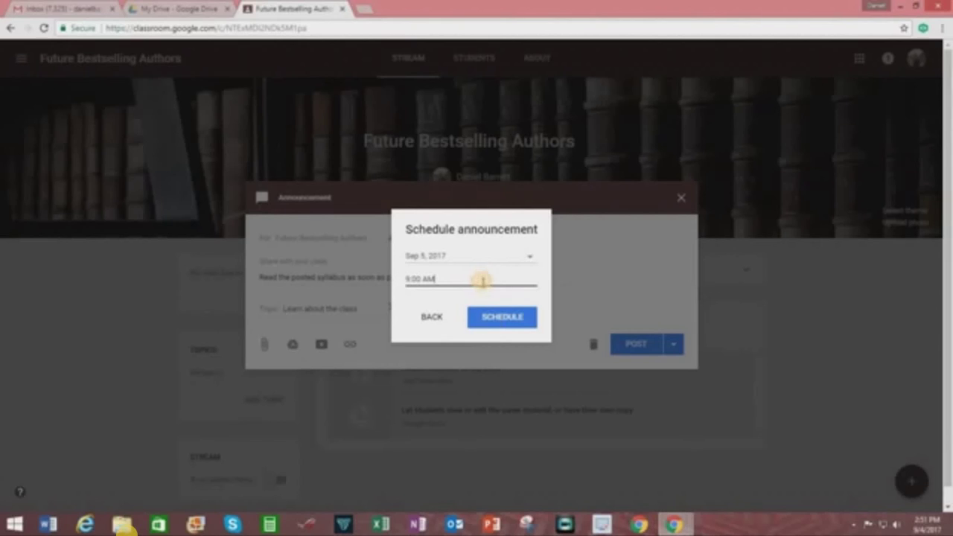
left_click(505, 323)
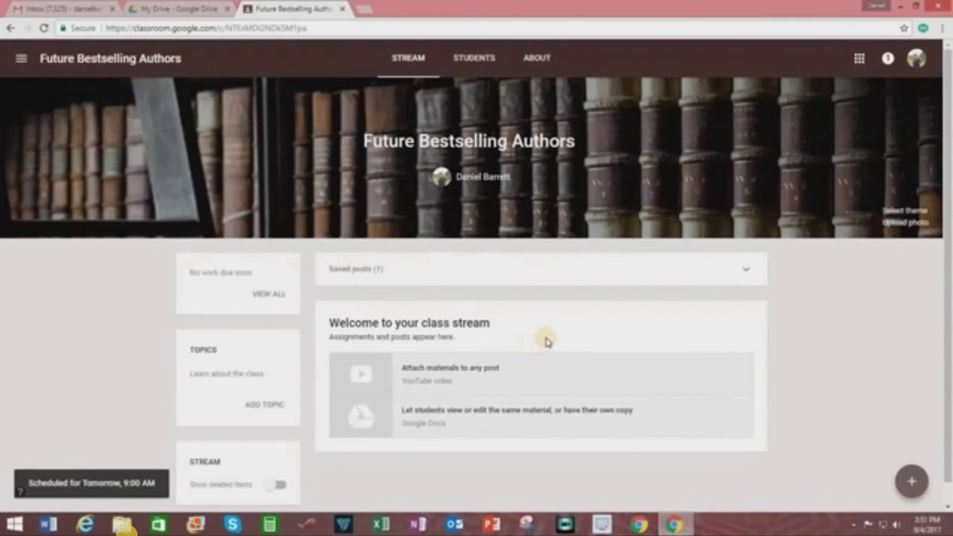
- Reopen the saved syllabus post, try a Sep 4 date, then discard the changes
scroll(540, 471, "down", 1)
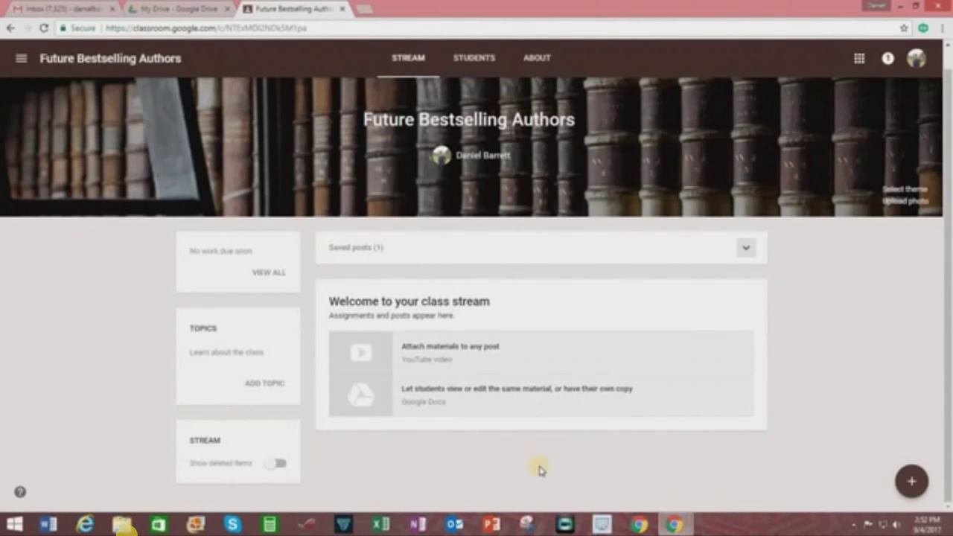
left_click(355, 251)
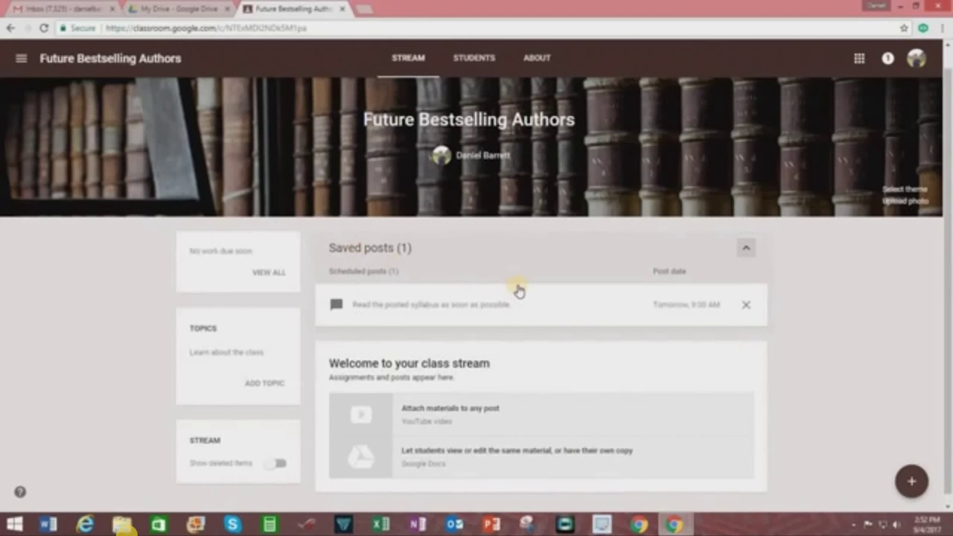
left_click(670, 310)
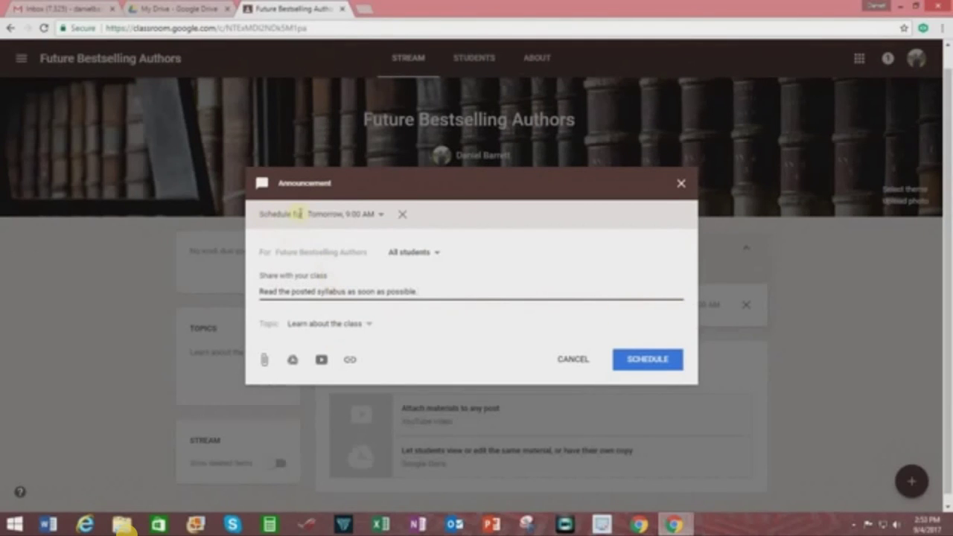
left_click(383, 214)
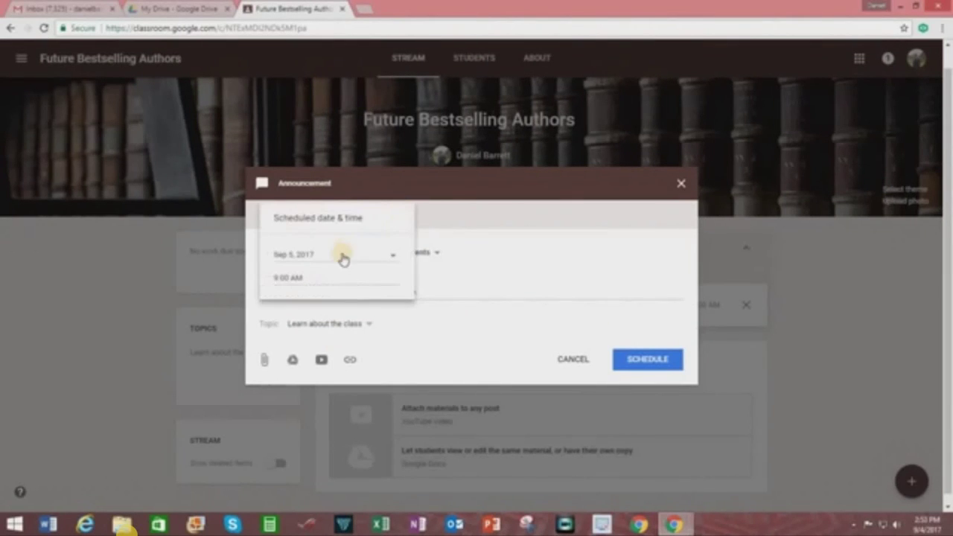
left_click(393, 257)
left_click(310, 332)
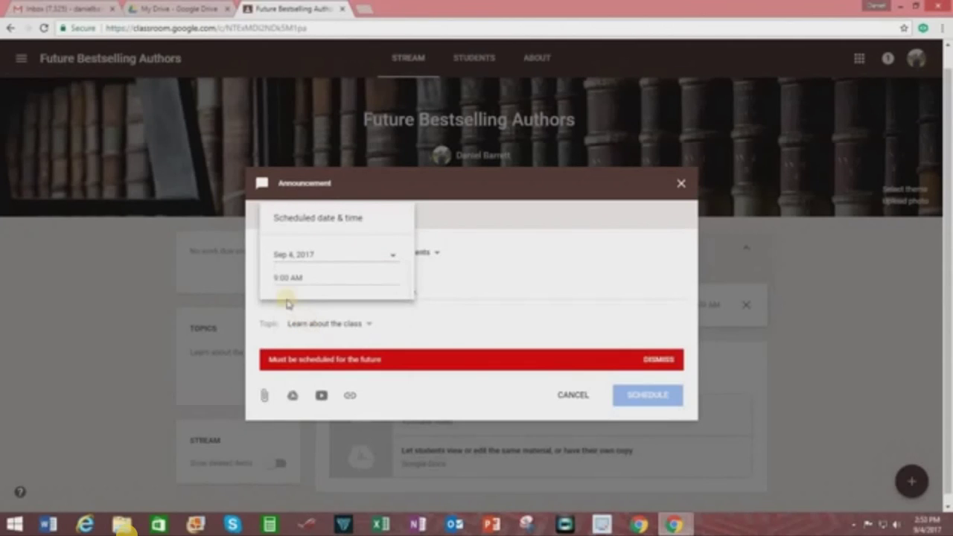
left_click(342, 272)
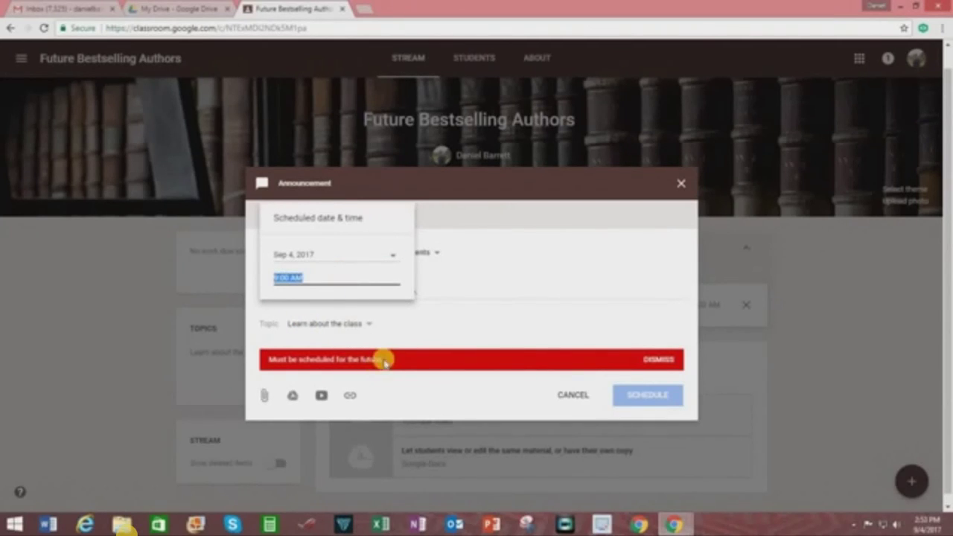
left_click(571, 396)
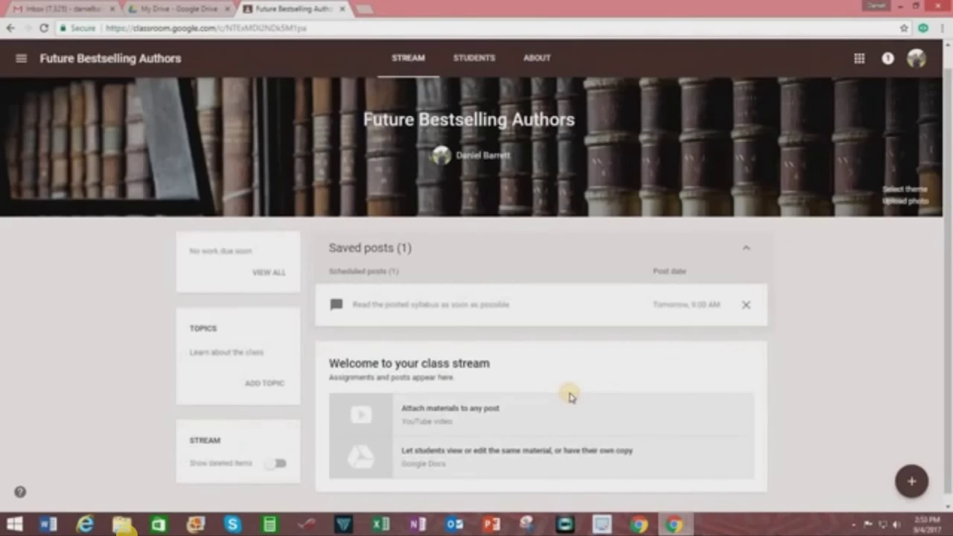
- Copy the message text of the scheduled syllabus announcement
left_click(505, 306)
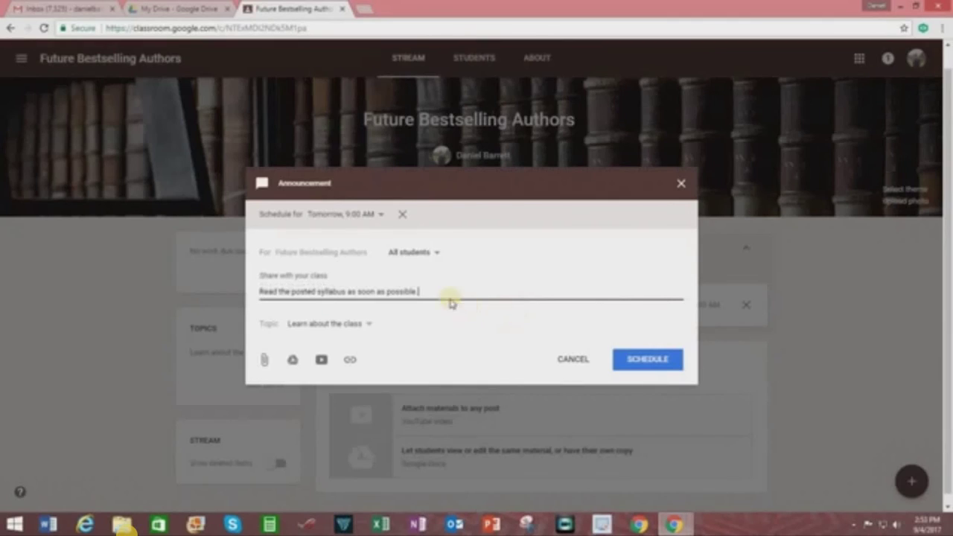
left_click_drag(421, 290, 249, 307)
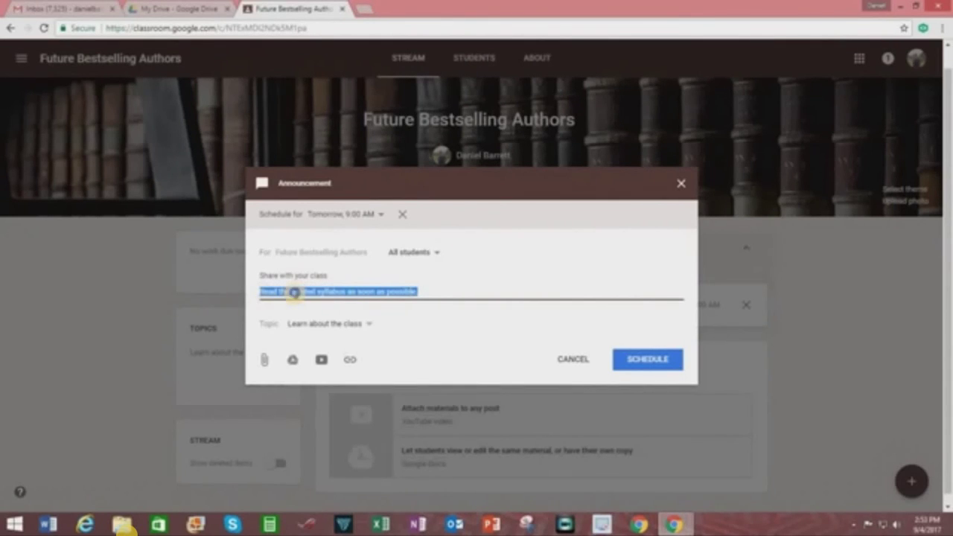
right_click(298, 296)
left_click(320, 315)
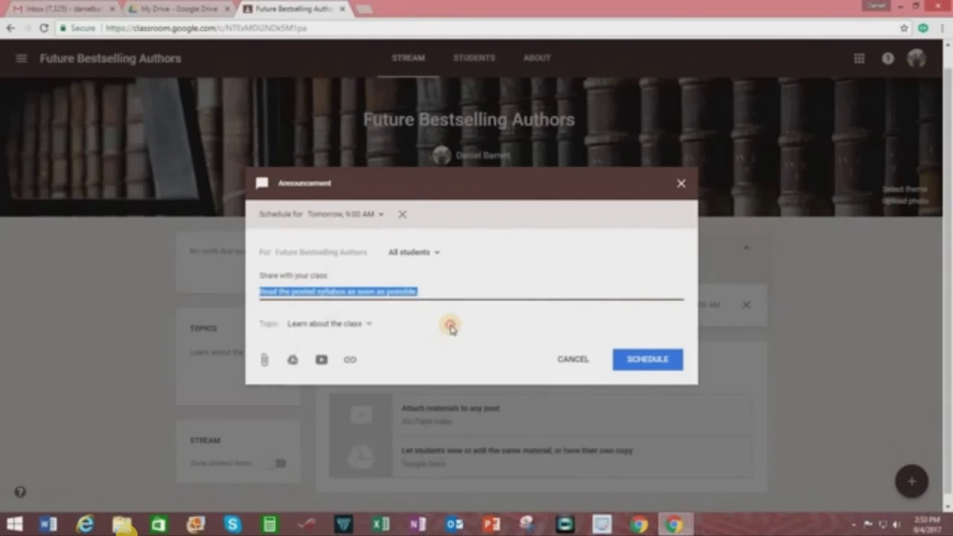
left_click(447, 324)
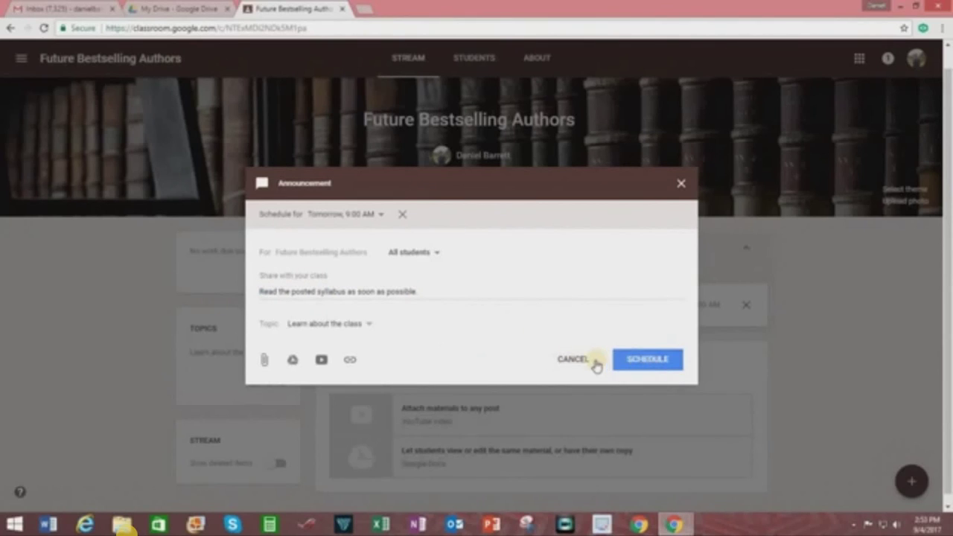
- Close the announcement unchanged and delete the scheduled syllabus post
left_click(563, 358)
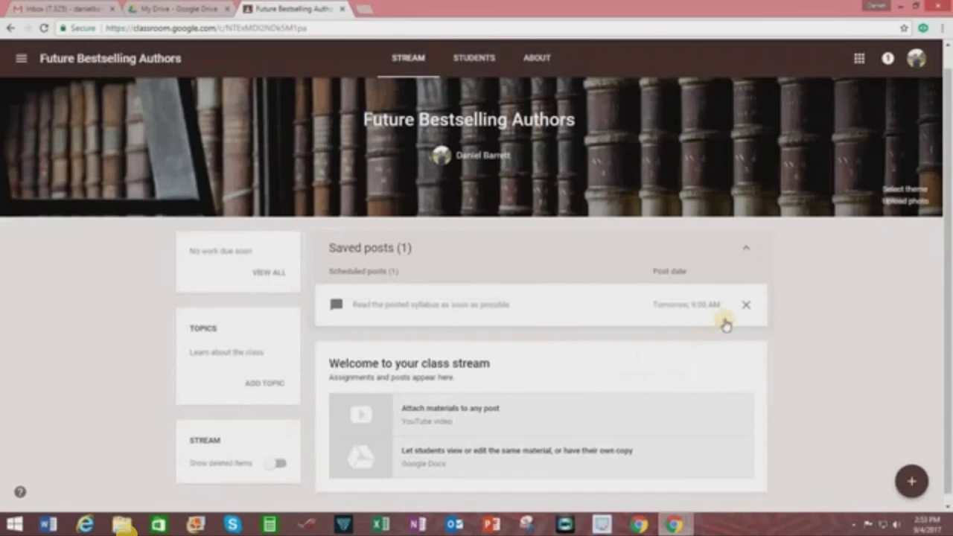
left_click(745, 304)
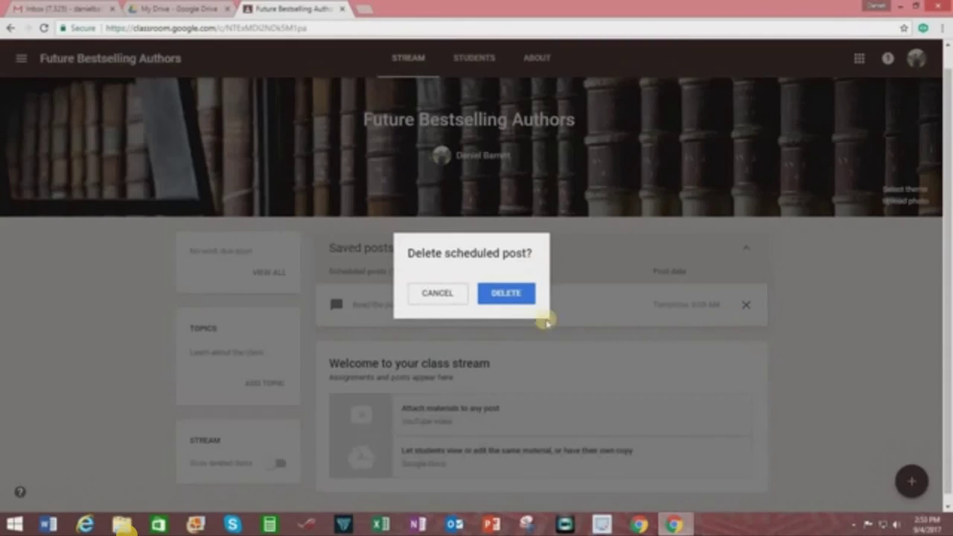
left_click(507, 294)
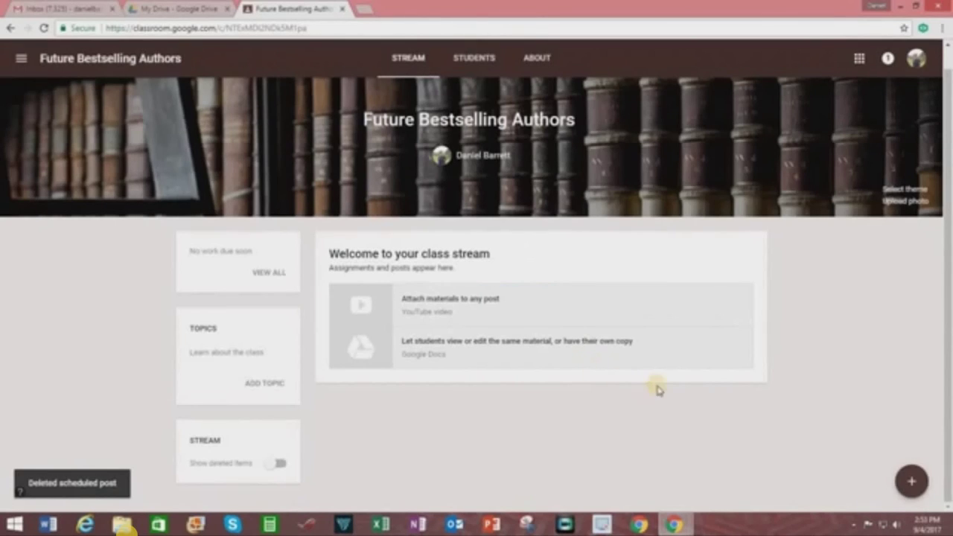
mouse_move(911, 480)
- Post a new announcement with the pasted text 'Read the posted syllabus as soon as possible.'
left_click(910, 440)
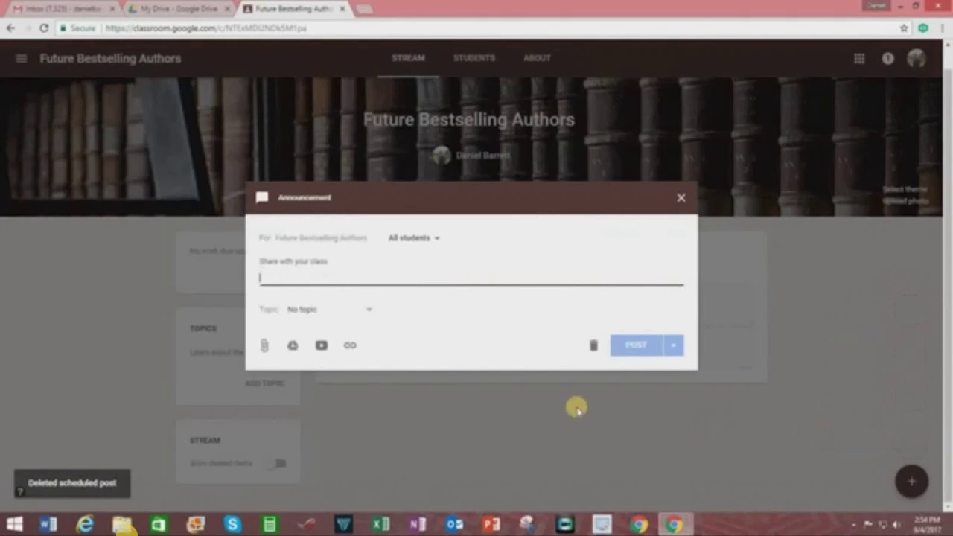
right_click(307, 276)
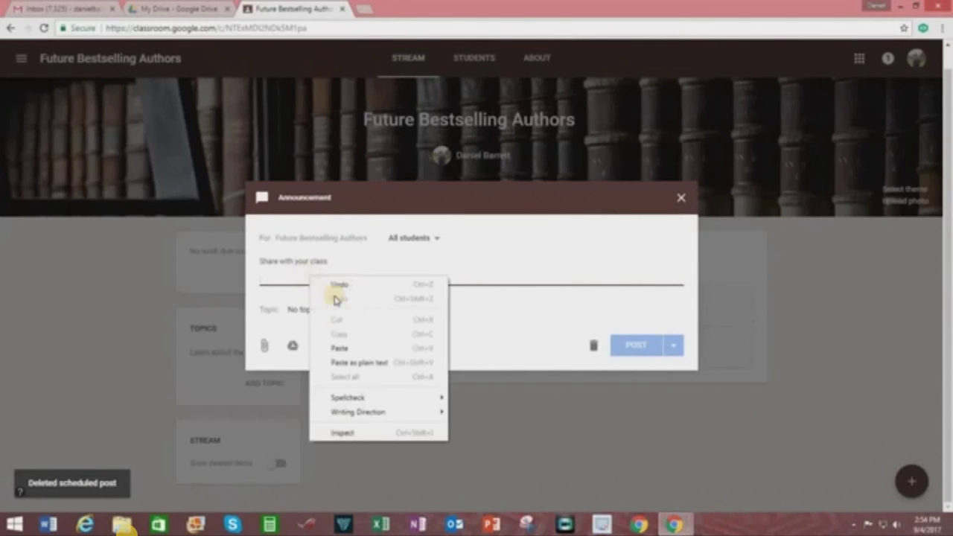
left_click(340, 347)
left_click(628, 344)
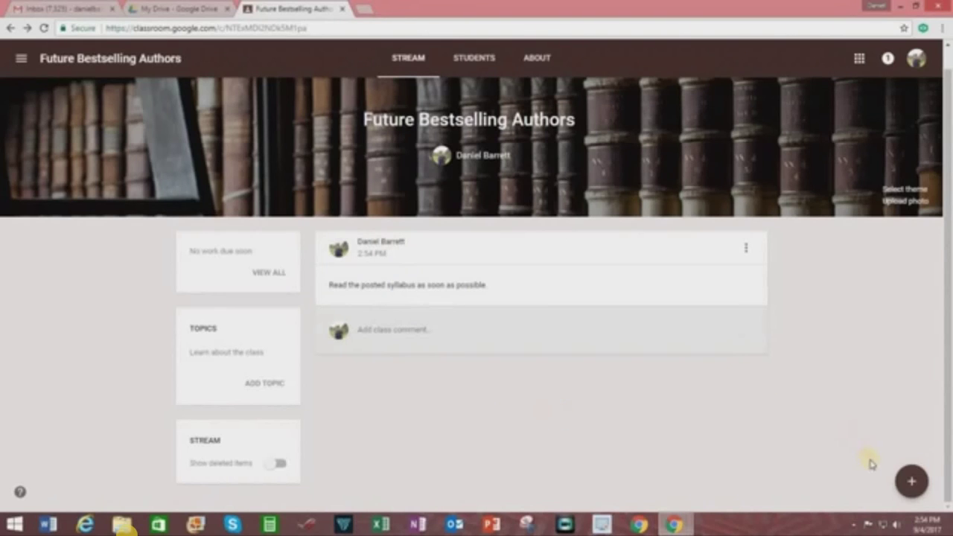
left_click(911, 482)
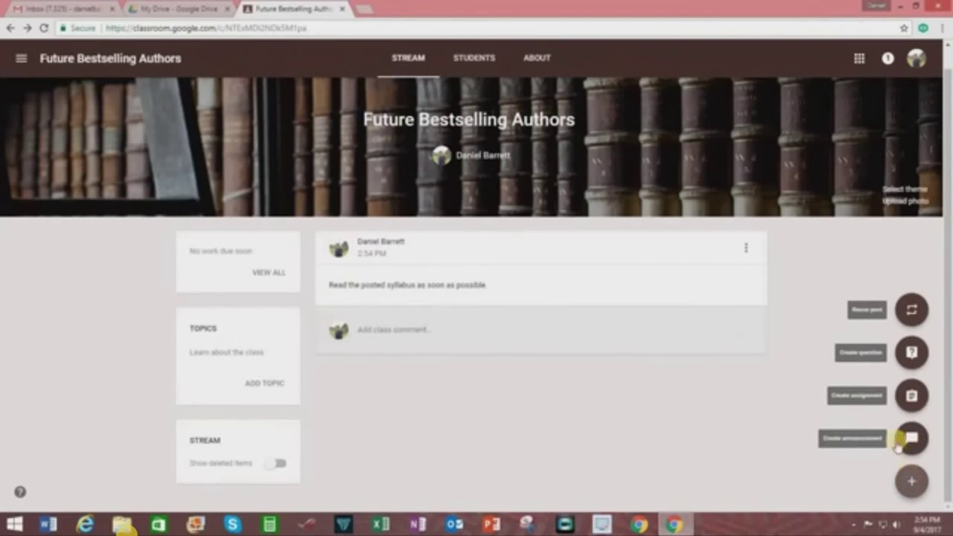
- Start an assignment titled 'Creative Writing Example' with instructions 'Create a poem or short story of no more than two...'
mouse_move(912, 480)
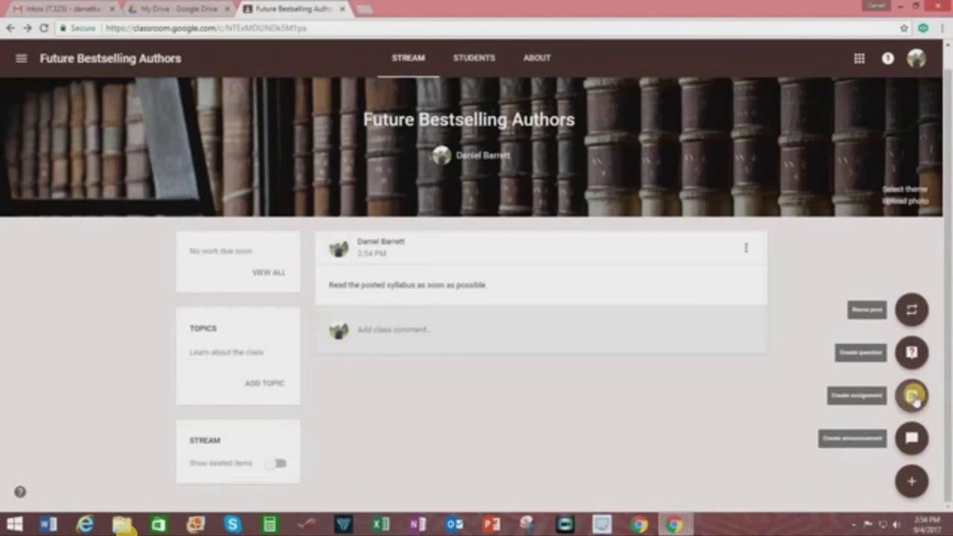
left_click(913, 395)
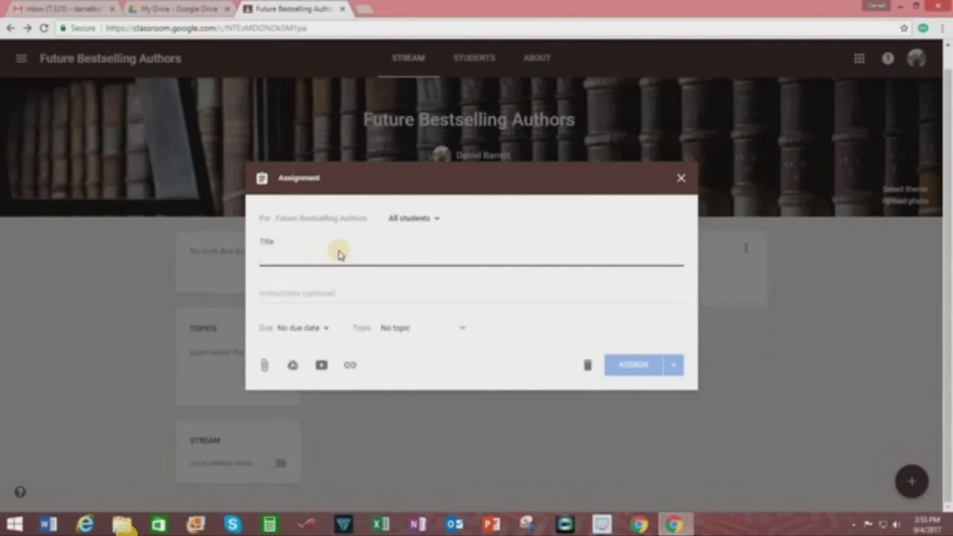
type("d")
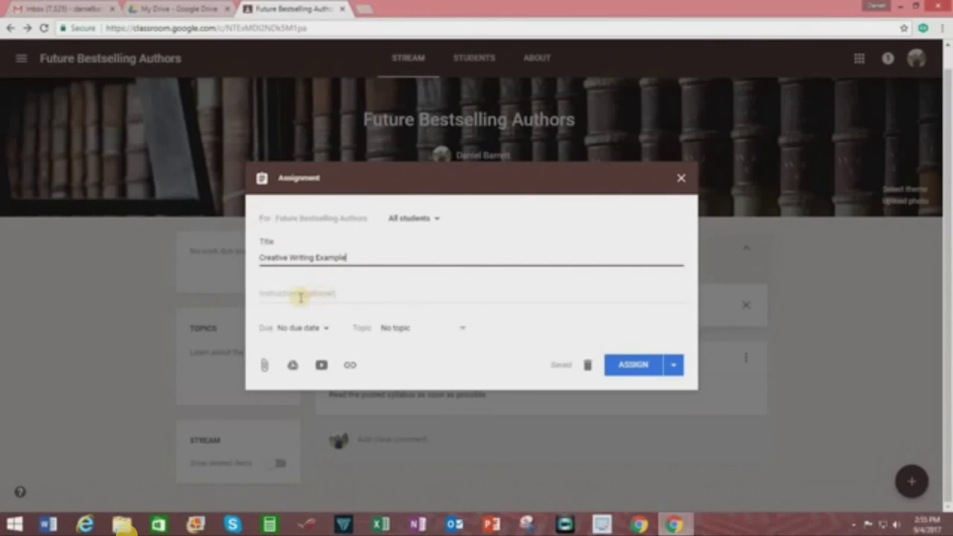
left_click(302, 295)
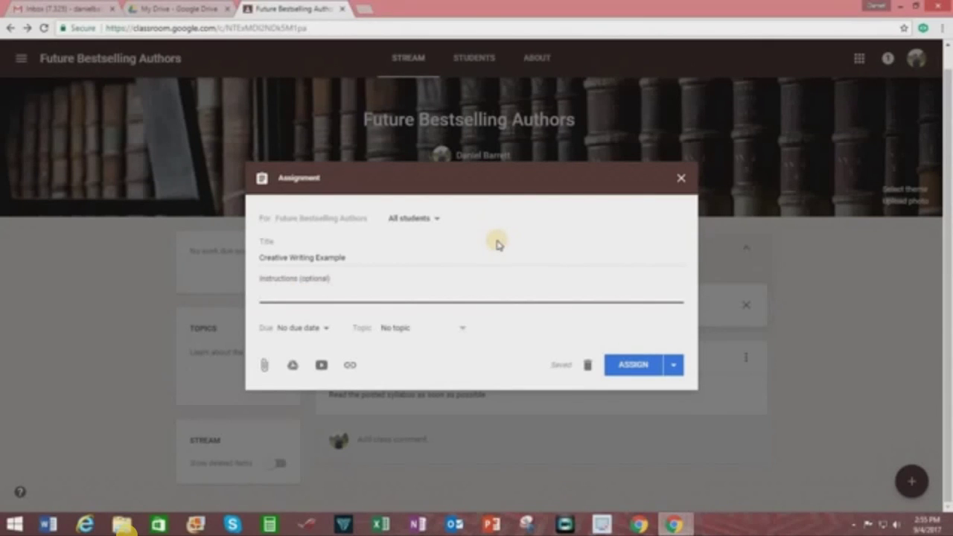
type("Create a poem.")
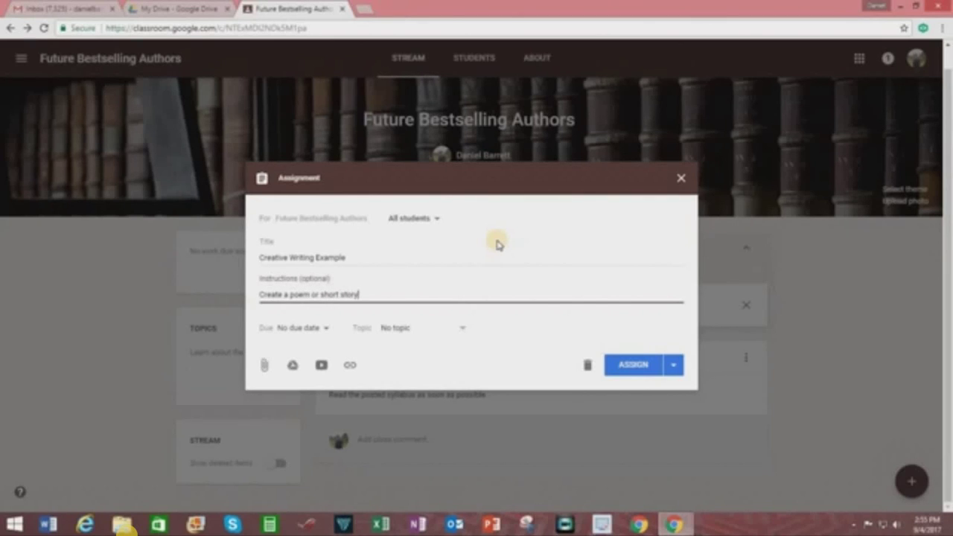
type("or short story of no more than two types pages.")
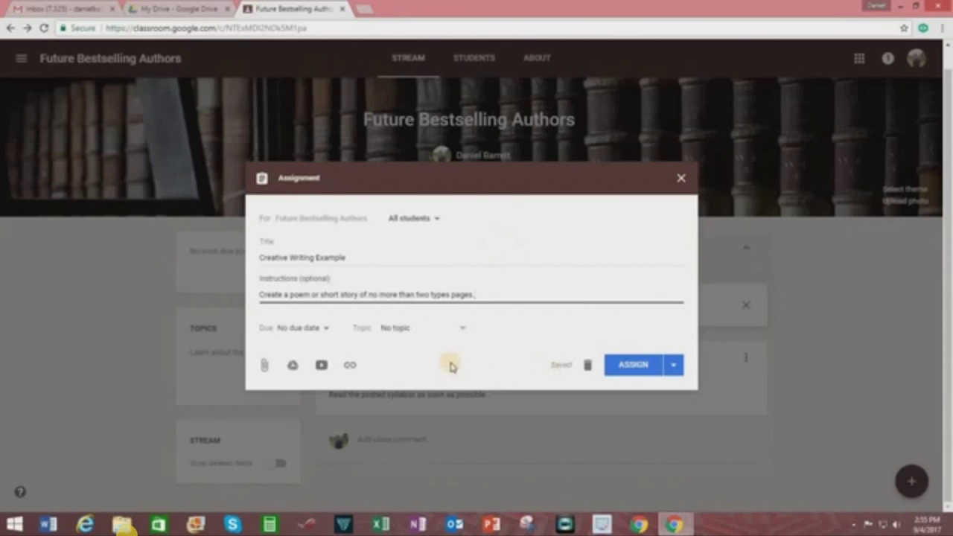
- Give the assignment the new topic 'Writing Samples' and a Sep 6 due date
left_click(462, 329)
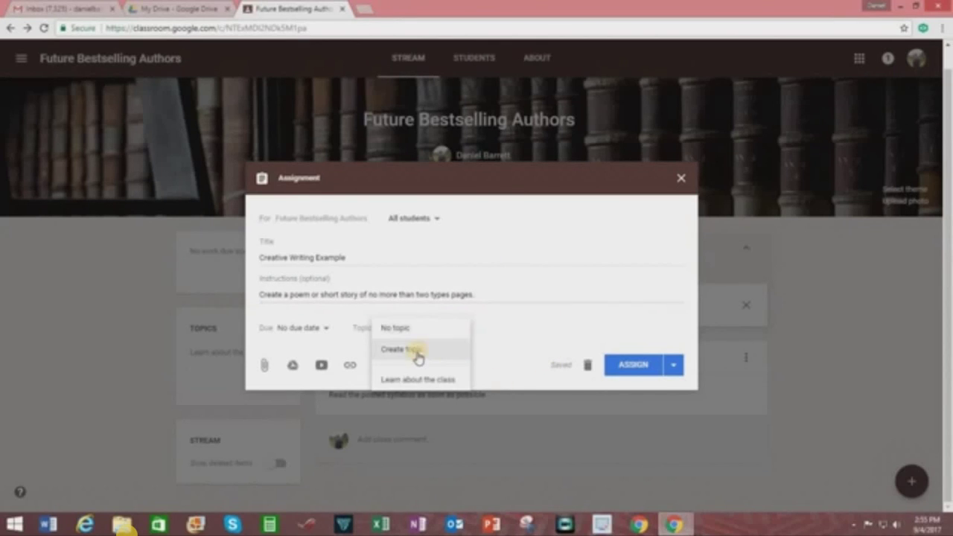
left_click(424, 351)
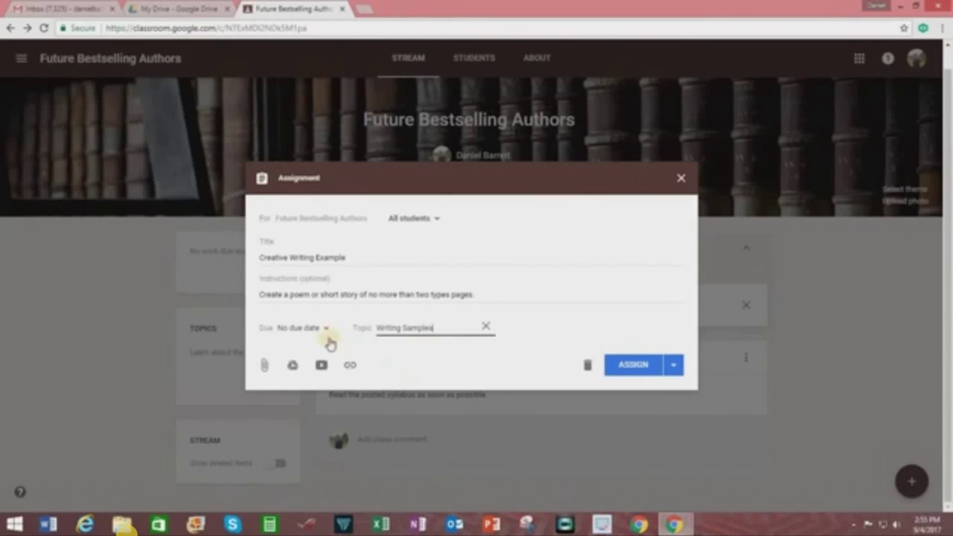
left_click(328, 332)
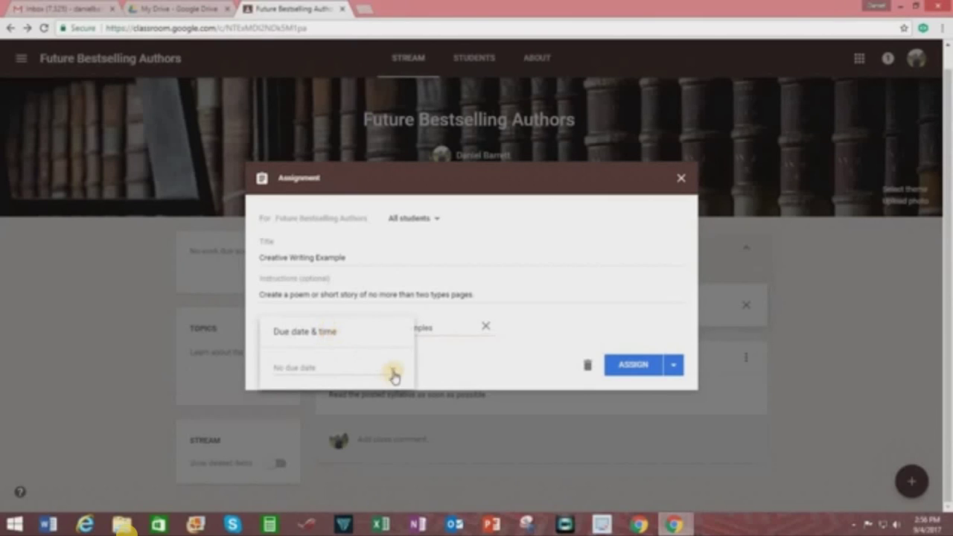
left_click(394, 374)
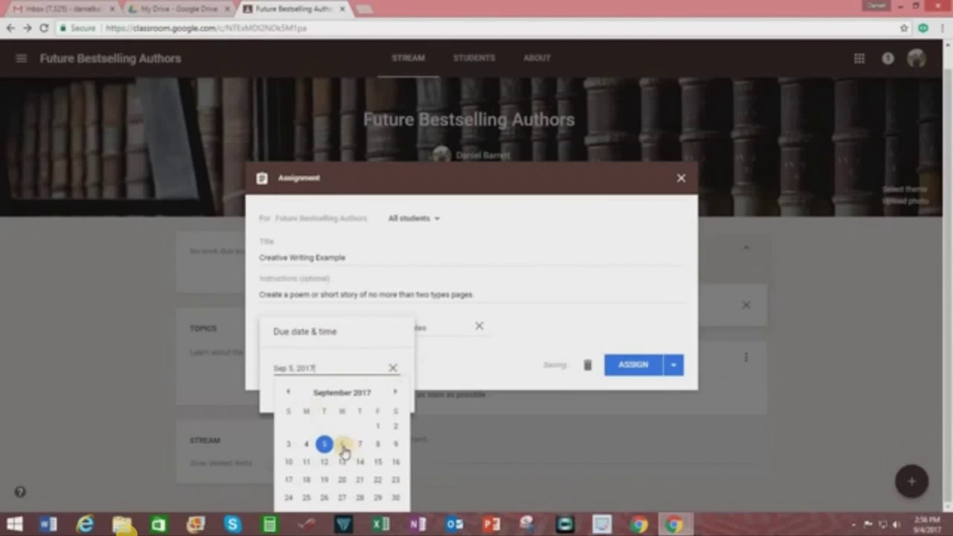
left_click(343, 446)
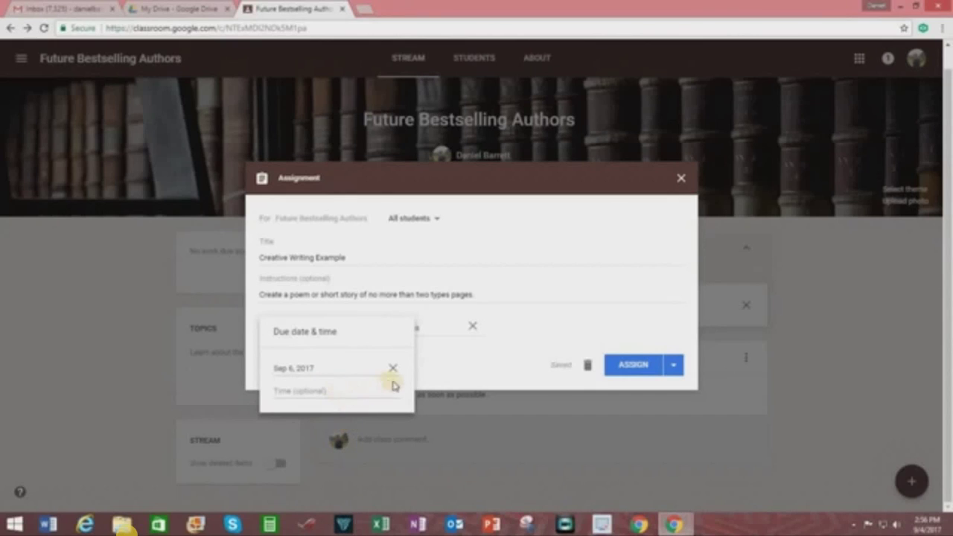
left_click(503, 365)
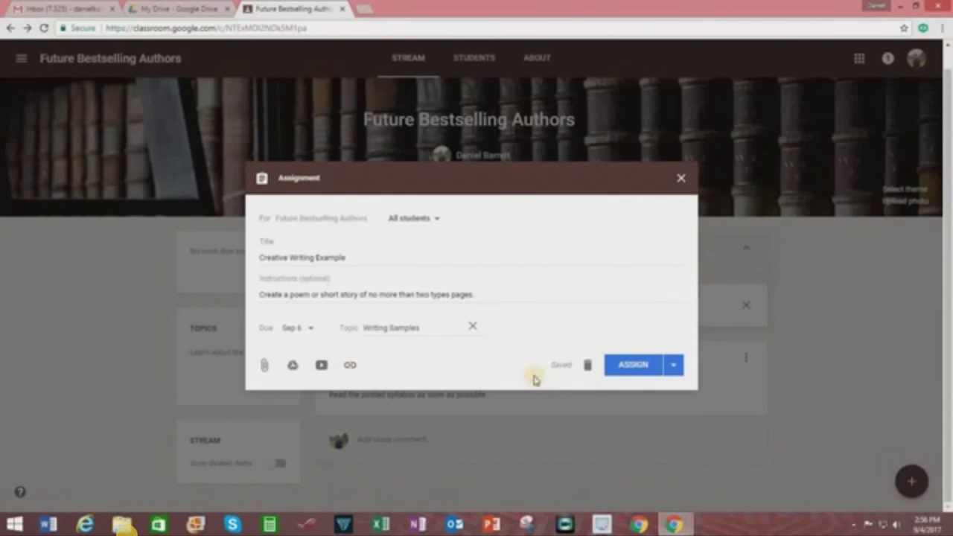
- Assign Creative Writing Example to the class after checking the Assign dropdown options
left_click(661, 368)
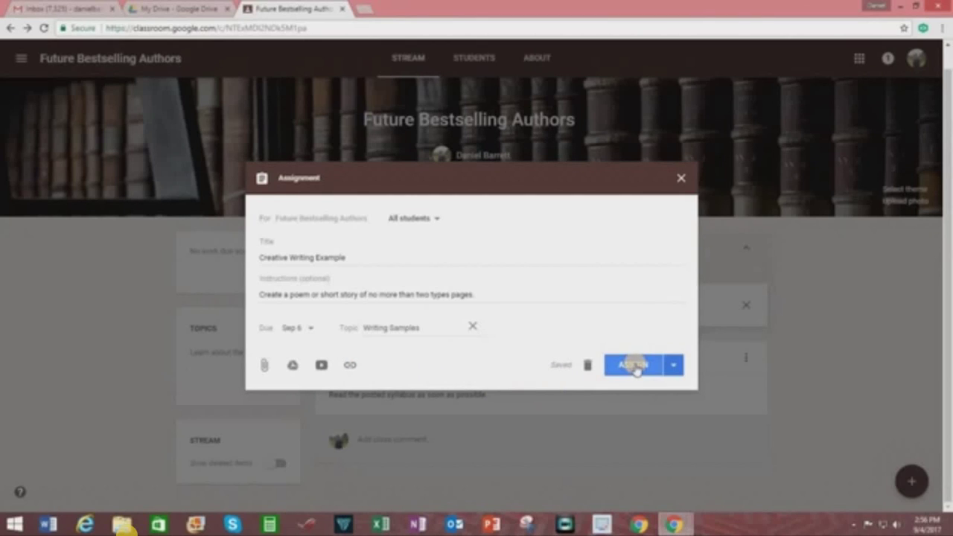
left_click(674, 368)
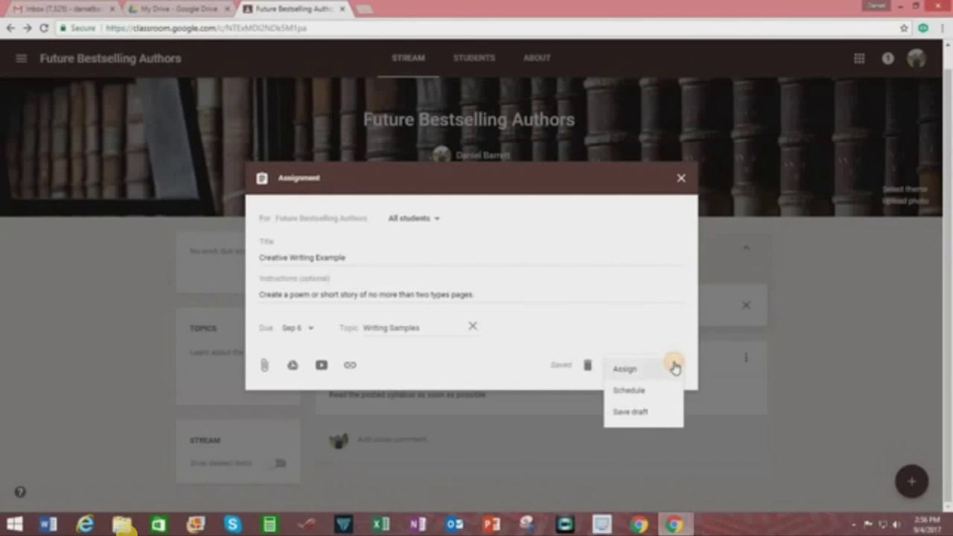
left_click(630, 416)
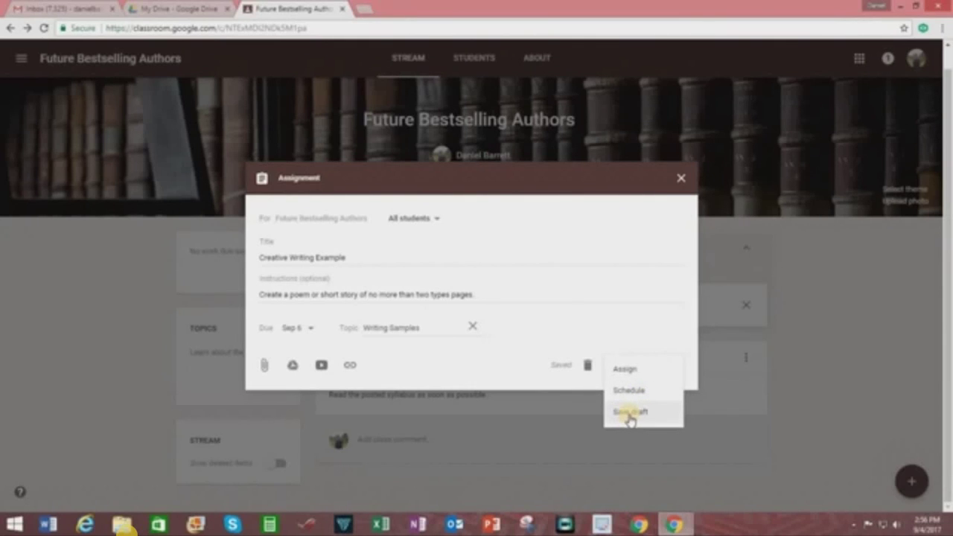
left_click(476, 363)
left_click(630, 365)
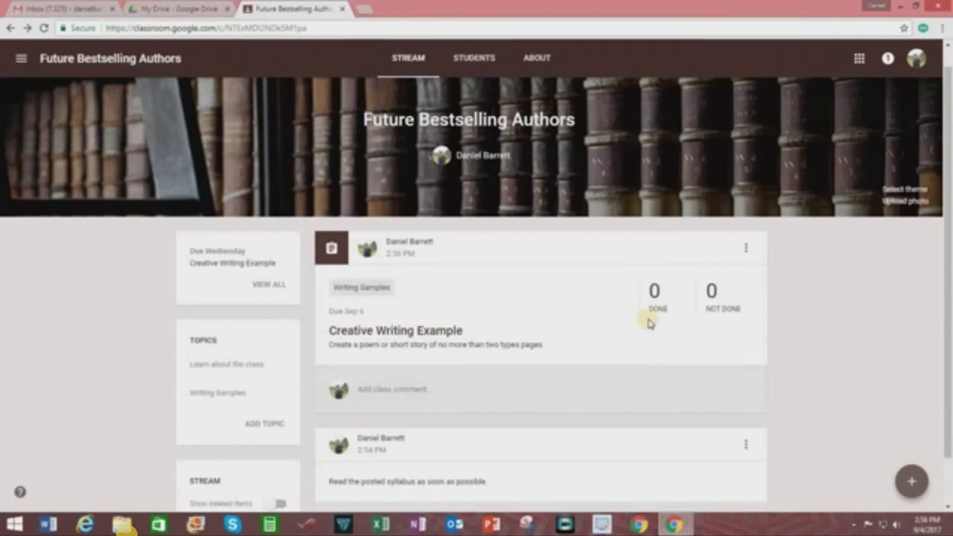
- Open Creative Writing Example's Student Work page and dismiss the Graded or ungraded tip
left_click(654, 308)
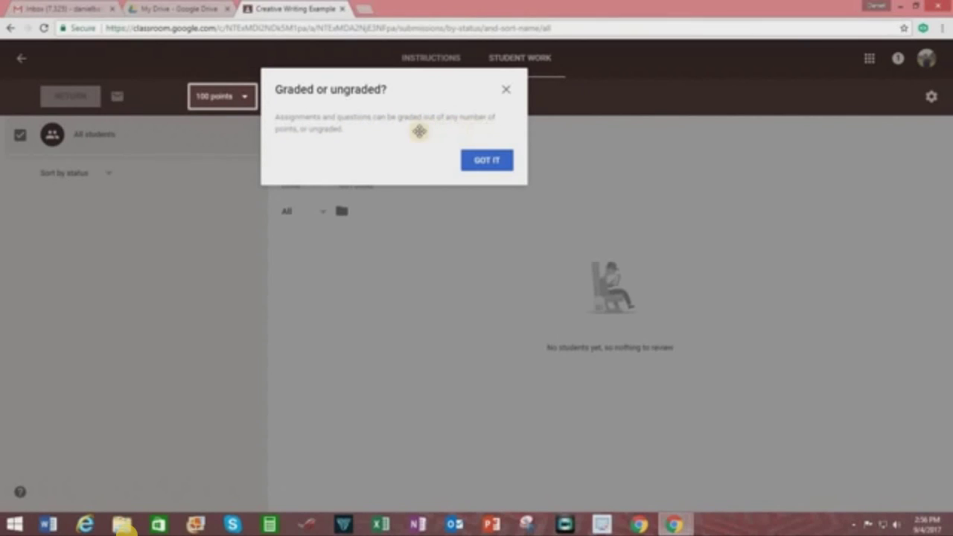
left_click(488, 161)
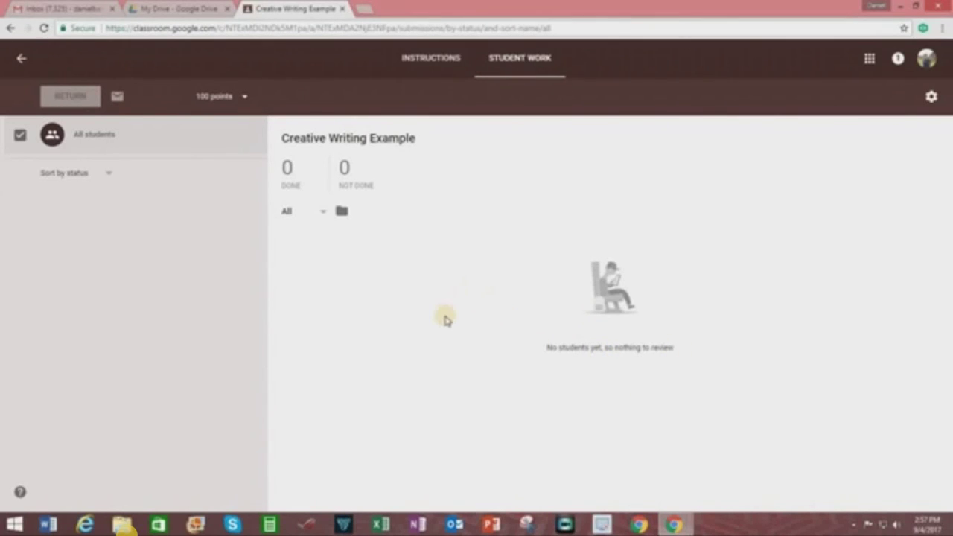
- Change Creative Writing Example from 100 to 10 points, leaving student work sorted by status
left_click(224, 95)
left_click(207, 97)
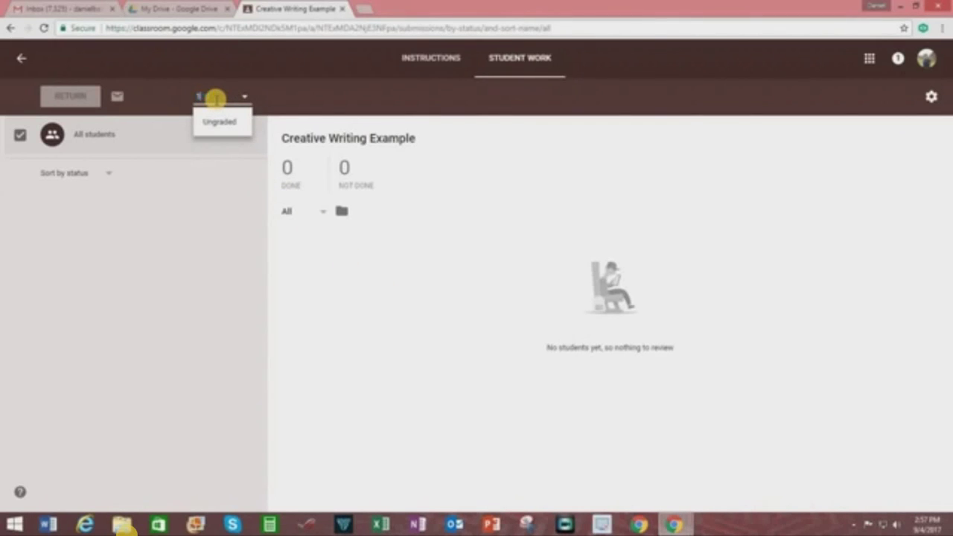
type("10")
left_click(423, 331)
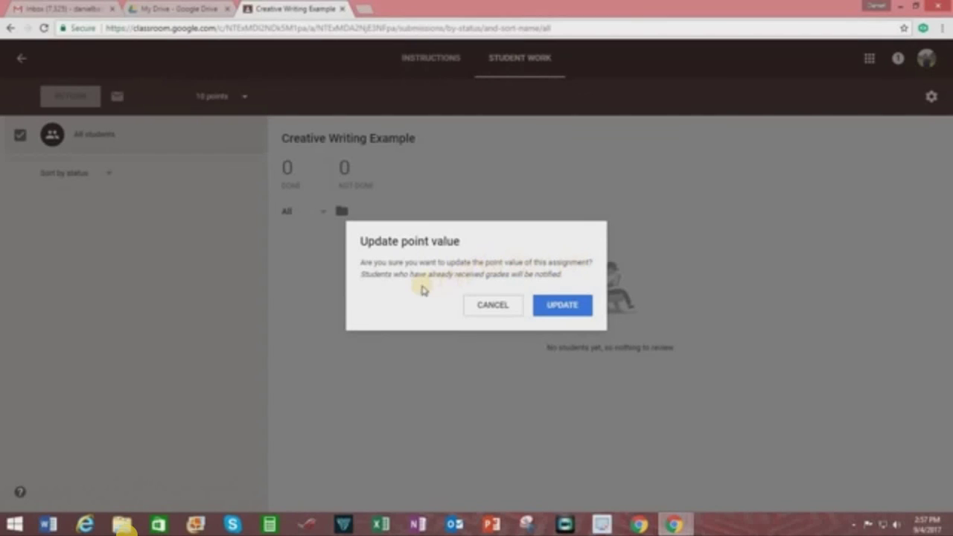
left_click(568, 305)
left_click(557, 309)
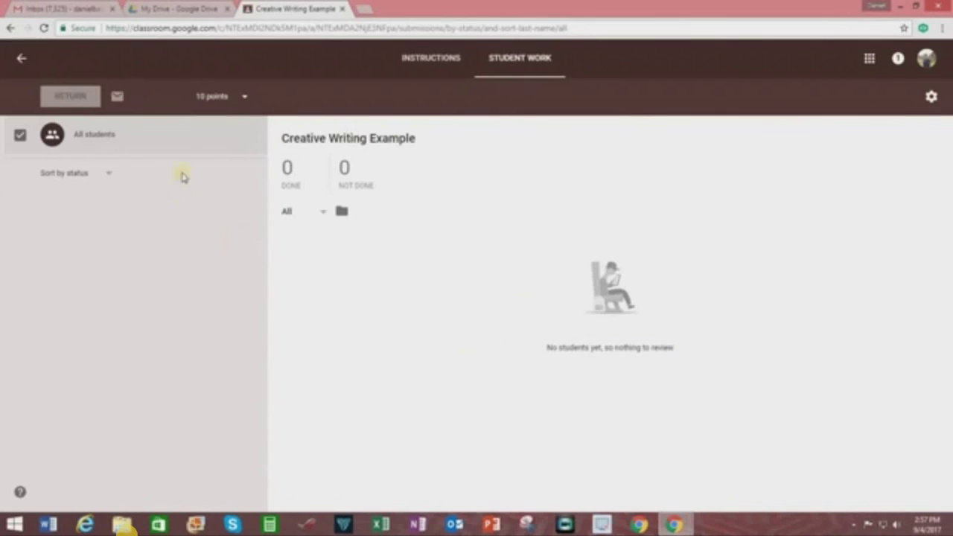
left_click(243, 97)
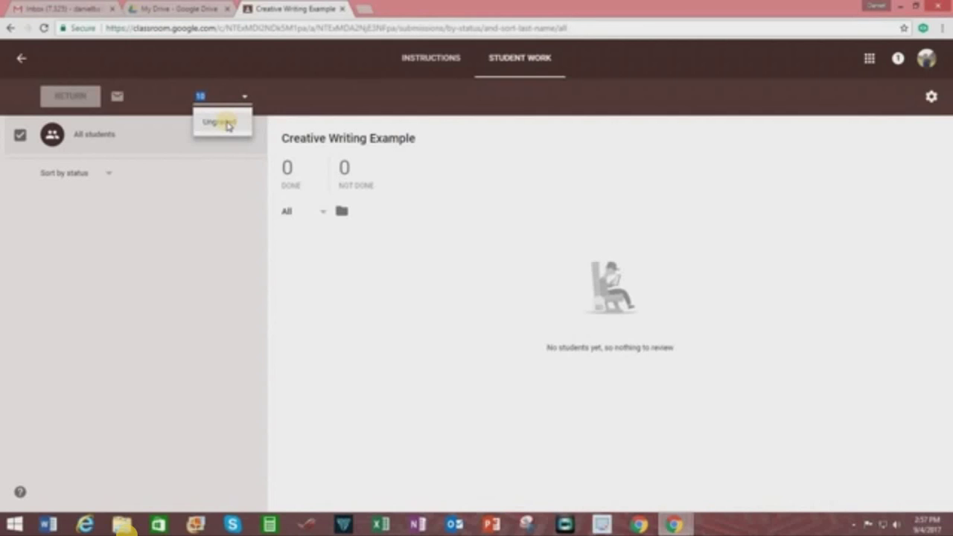
left_click(367, 308)
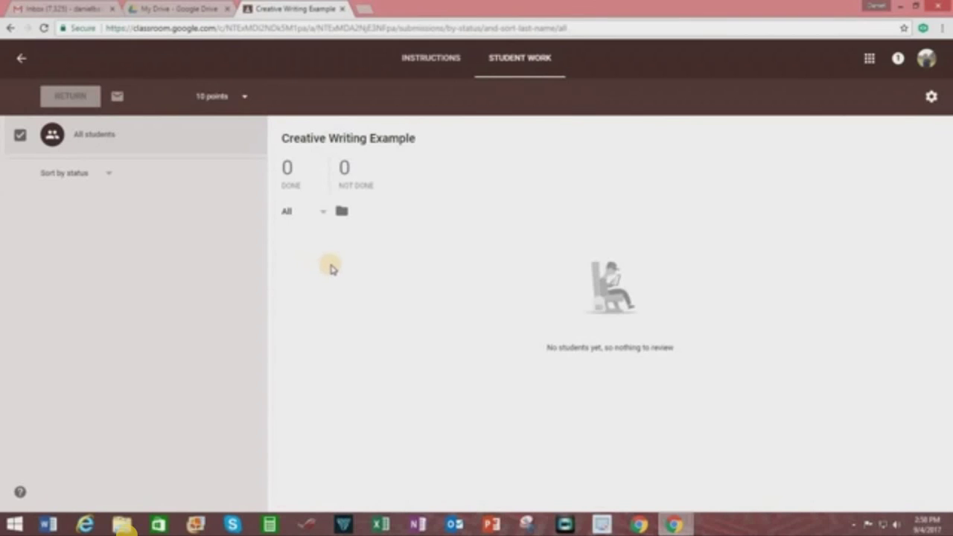
left_click(107, 177)
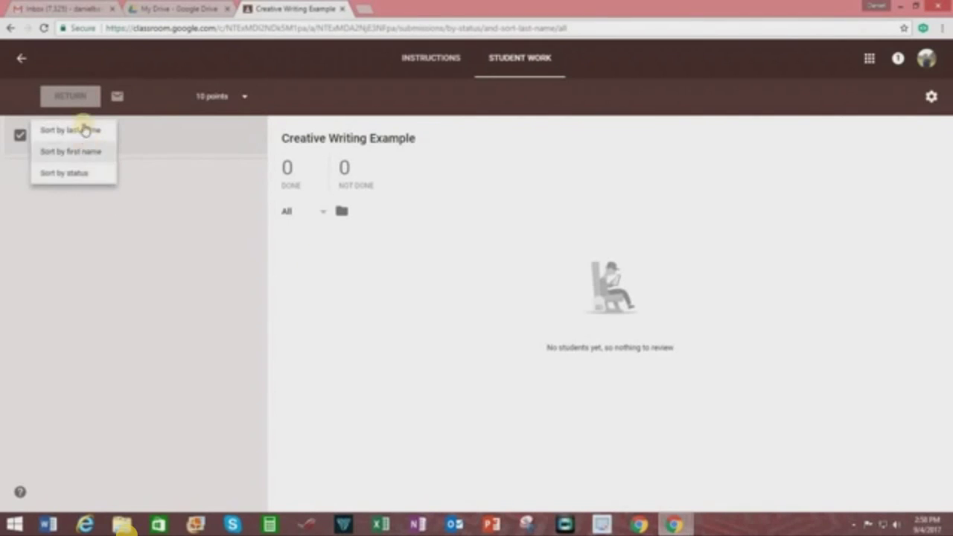
left_click(170, 293)
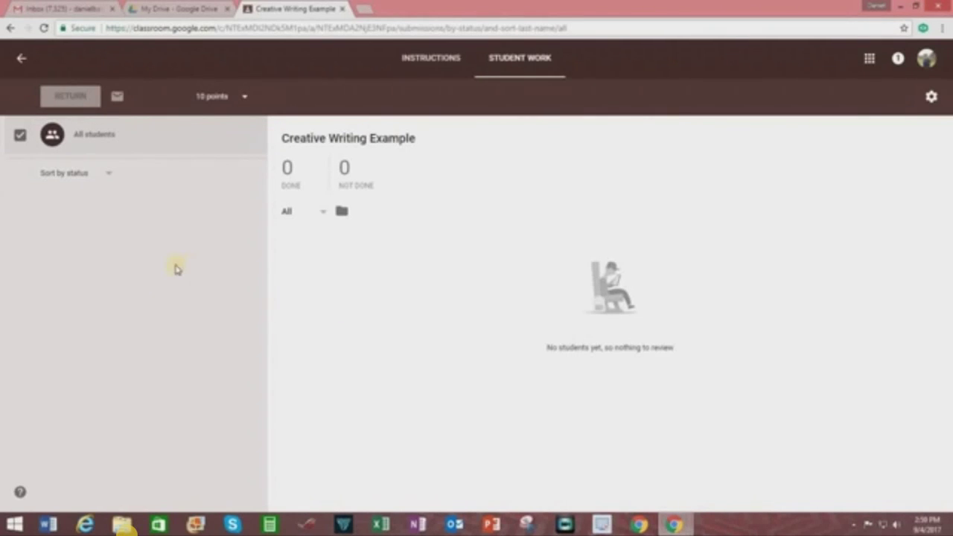
- Back on the stream, draft a question asking 'Why are you interested in creative writing?'
left_click(24, 60)
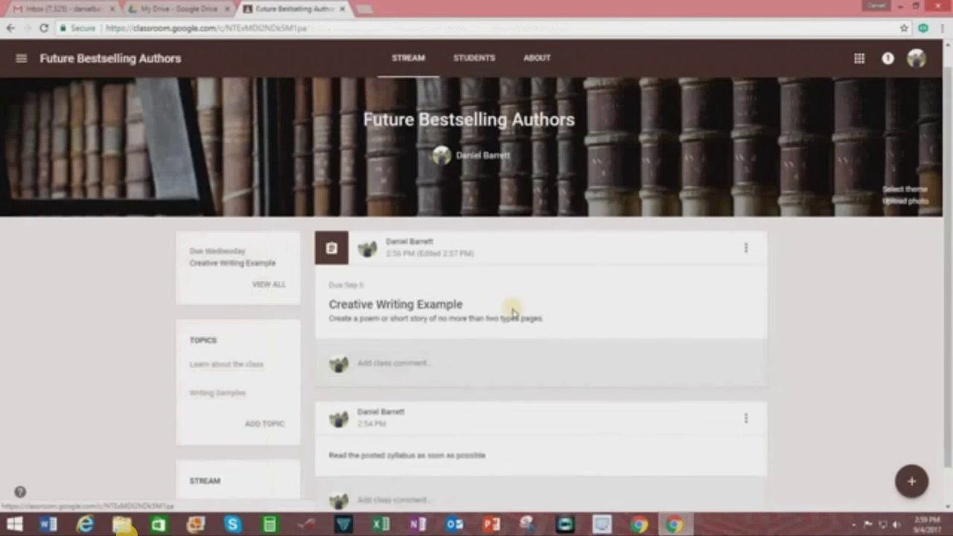
scroll(518, 283, "down", 1)
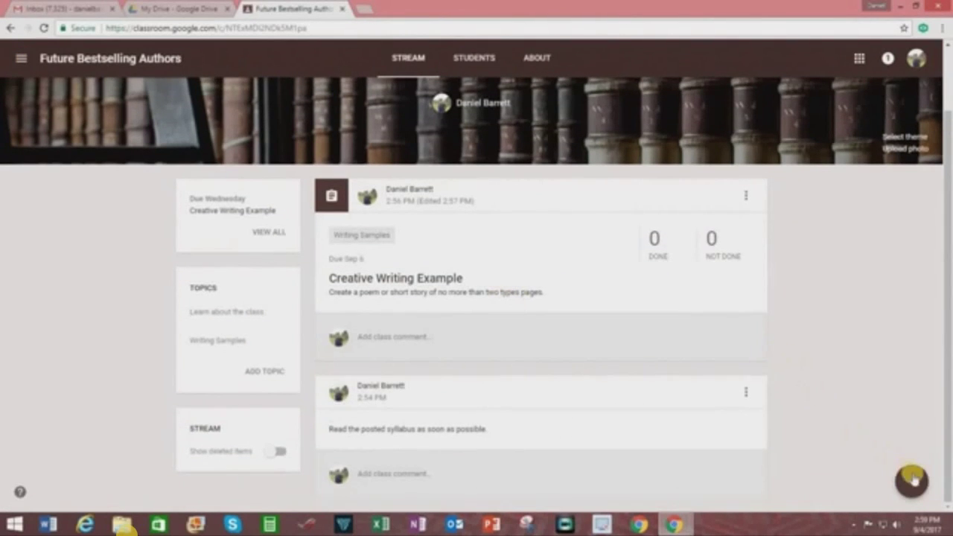
mouse_move(915, 481)
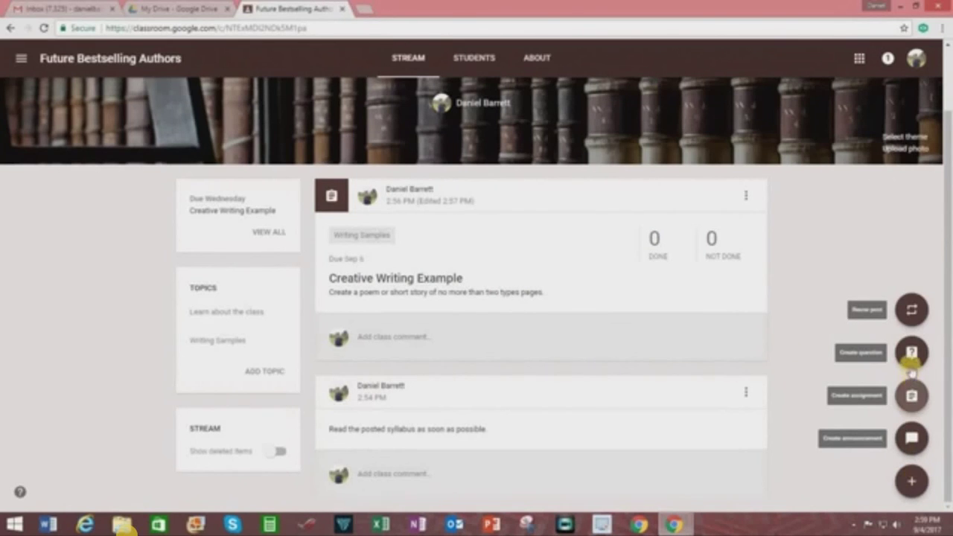
left_click(912, 353)
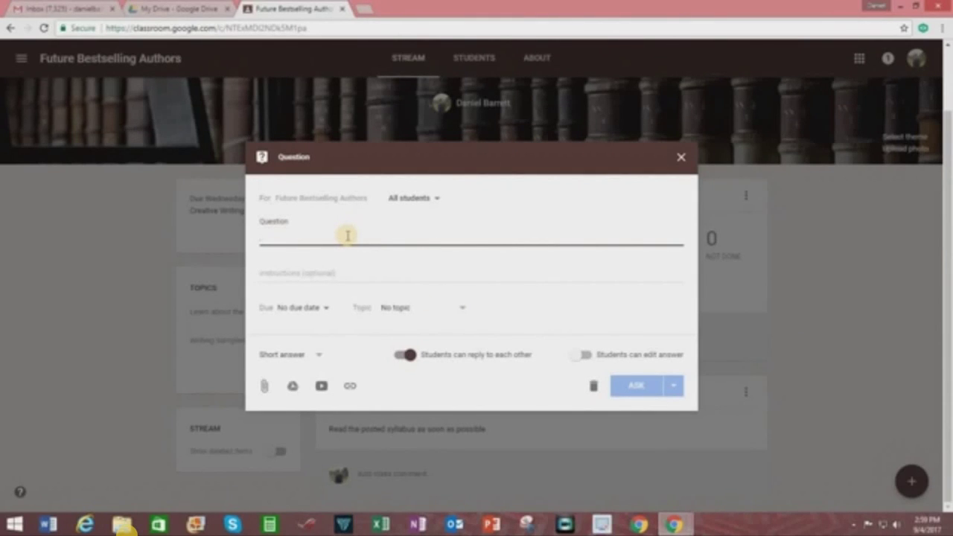
type("W")
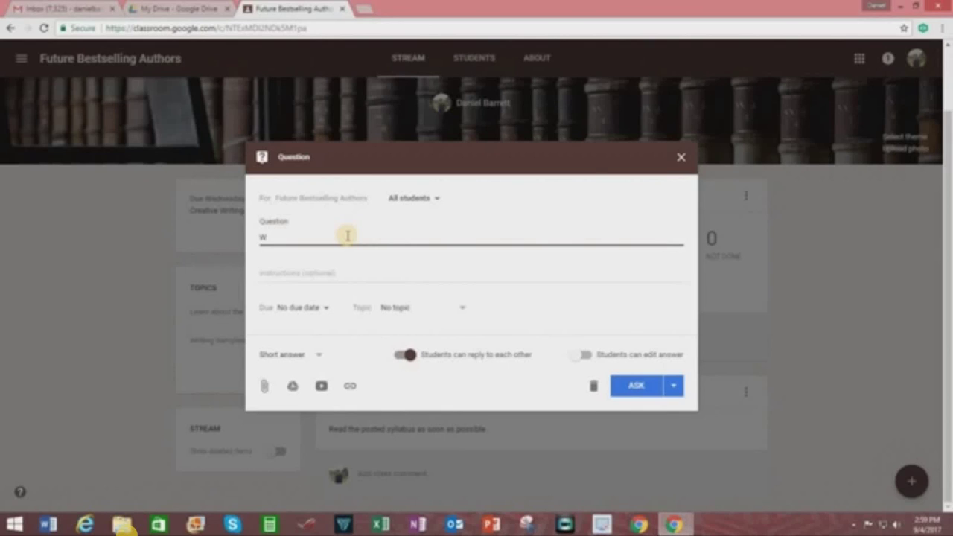
type("hy")
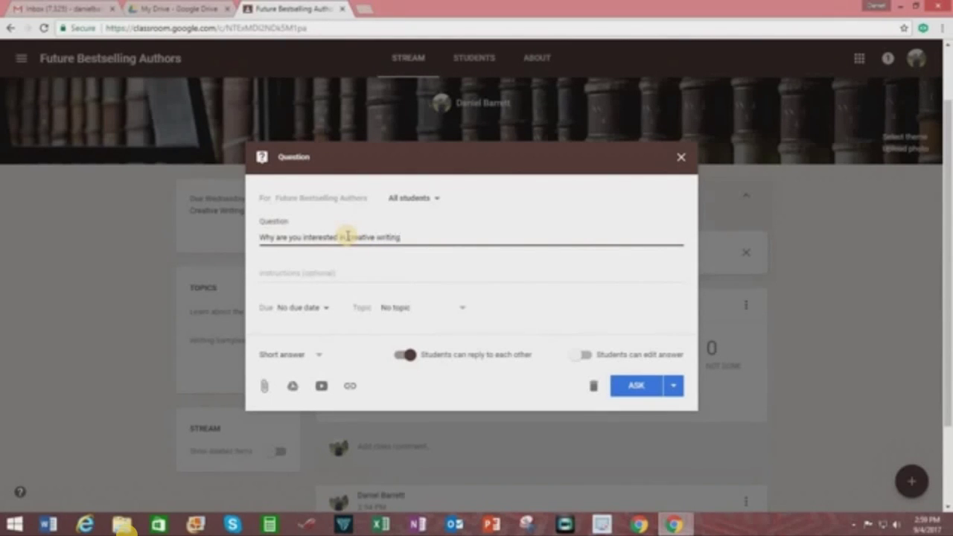
left_click(343, 276)
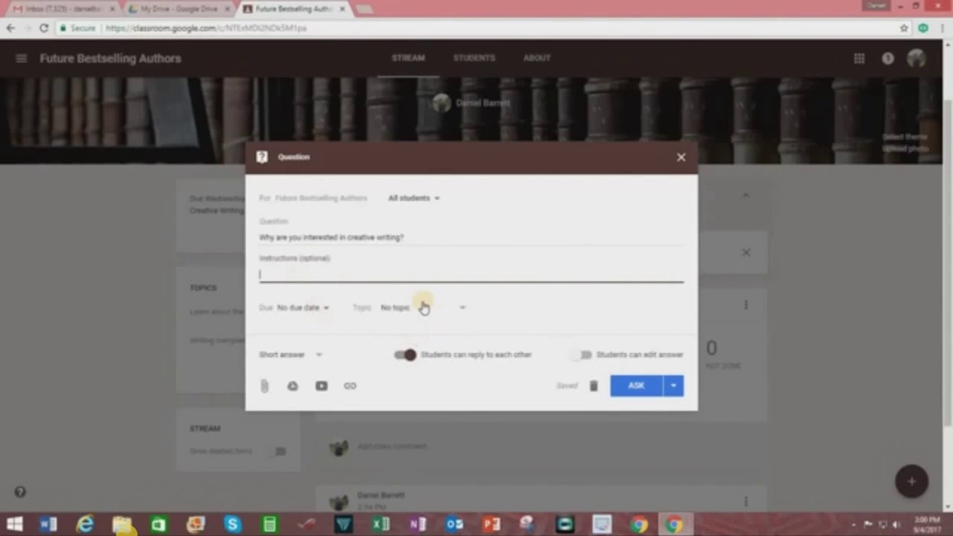
- Keep the question as Short answer, leave student replies on, and allow editing answers
left_click(322, 356)
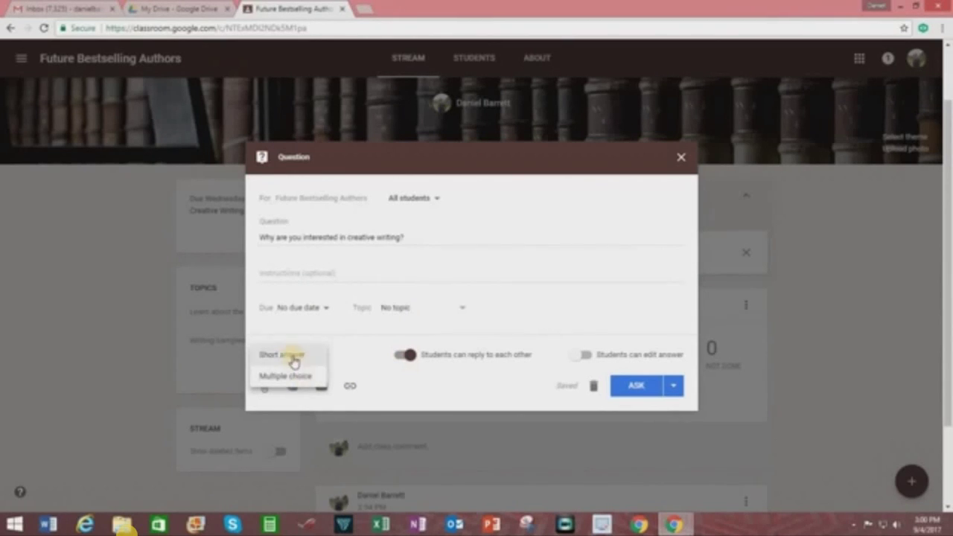
left_click(297, 356)
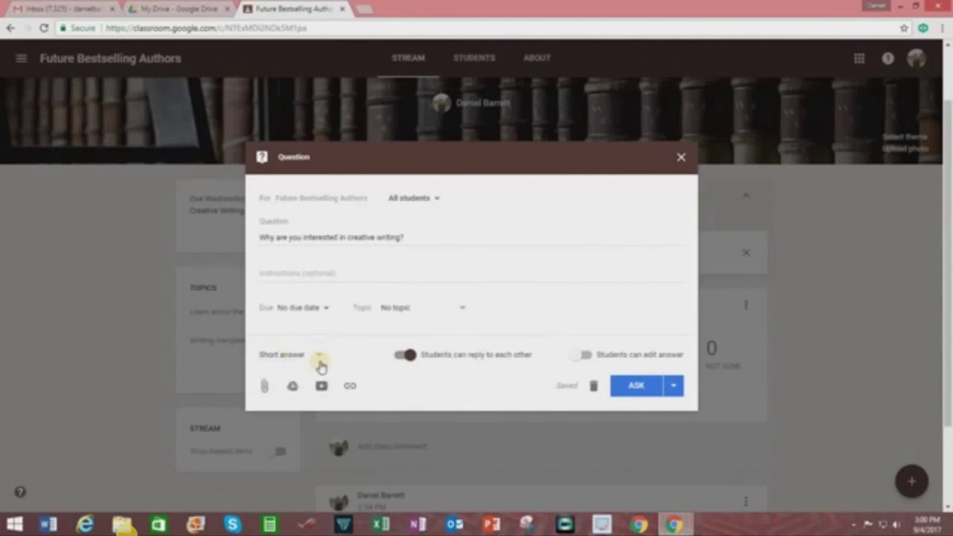
left_click(402, 356)
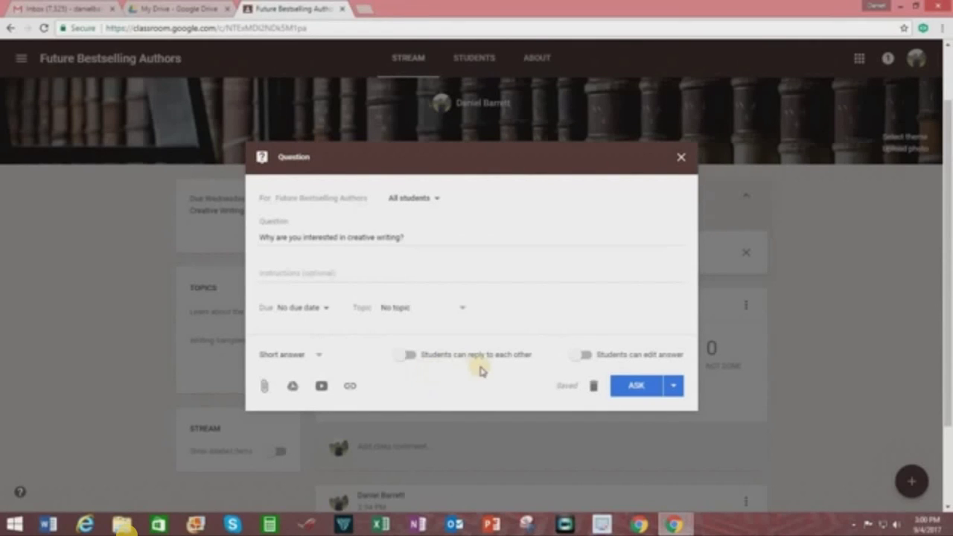
left_click(412, 356)
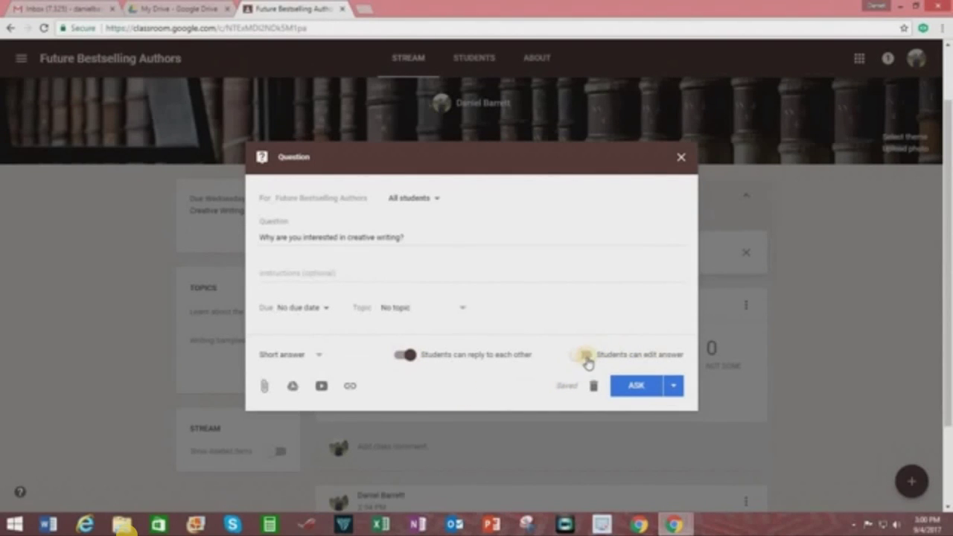
left_click(587, 358)
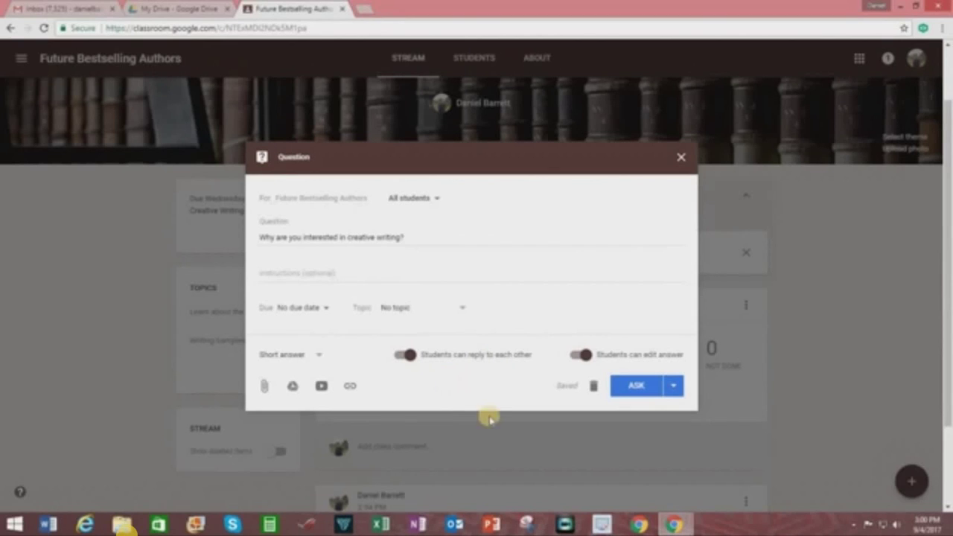
left_click(637, 386)
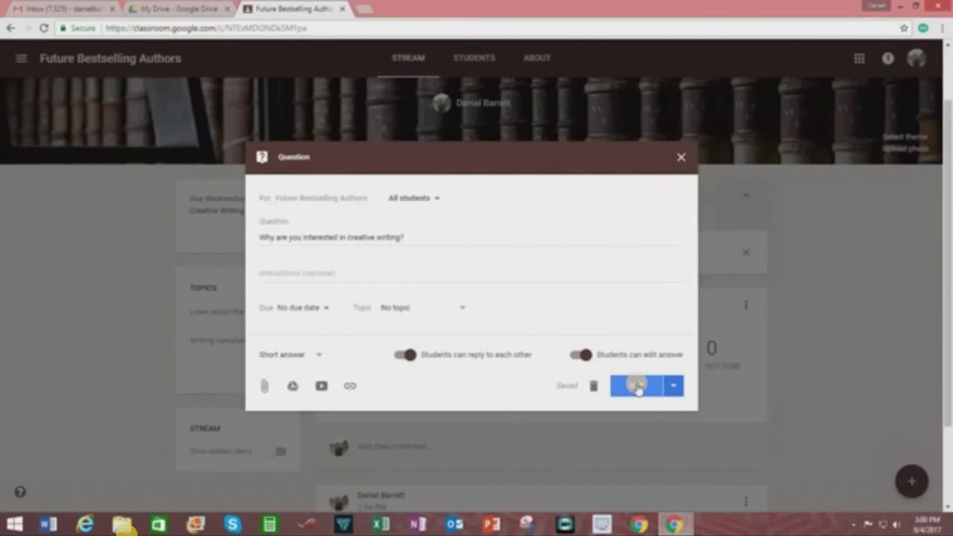